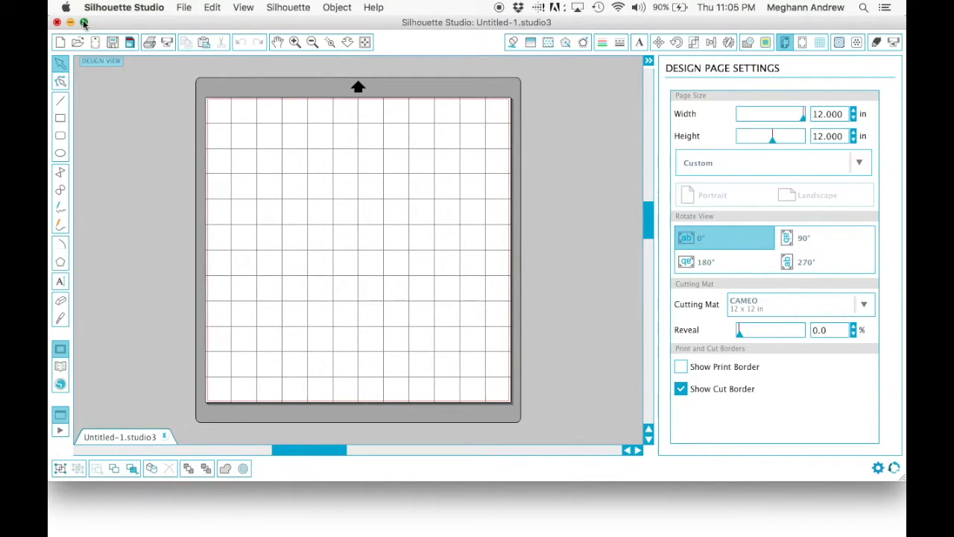
{"action": "left_click", "coordinate": [84, 22]}
{"action": "left_click", "coordinate": [84, 23]}
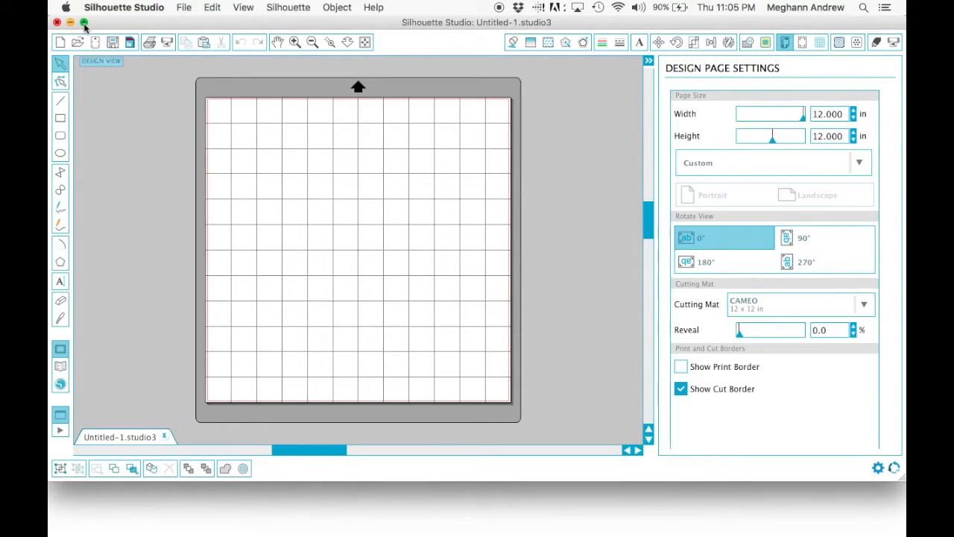
Step: Switch to Finder and move the EllesStudio-2016-February folder window aside so the design page is partly uncovered
{"action": "left_click", "coordinate": [479, 528]}
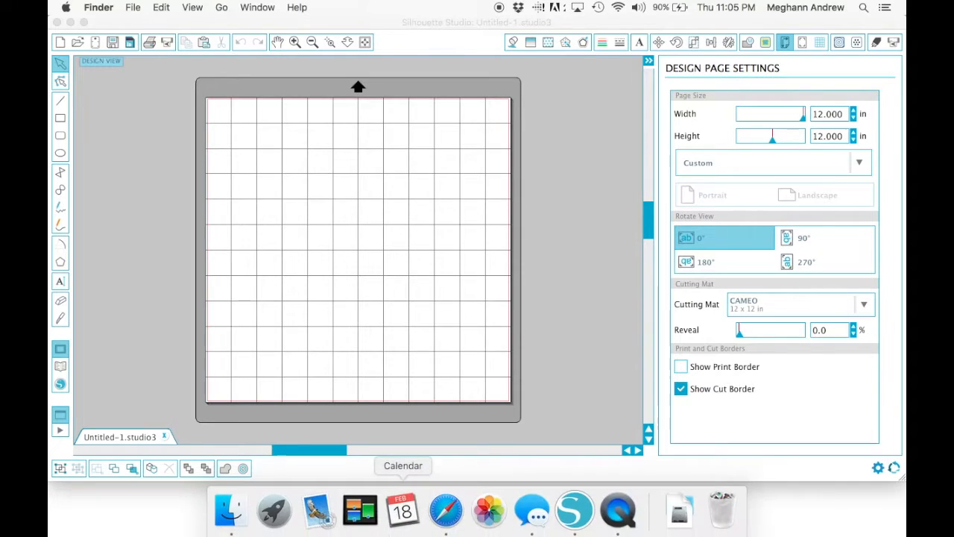
{"action": "left_click", "coordinate": [233, 515]}
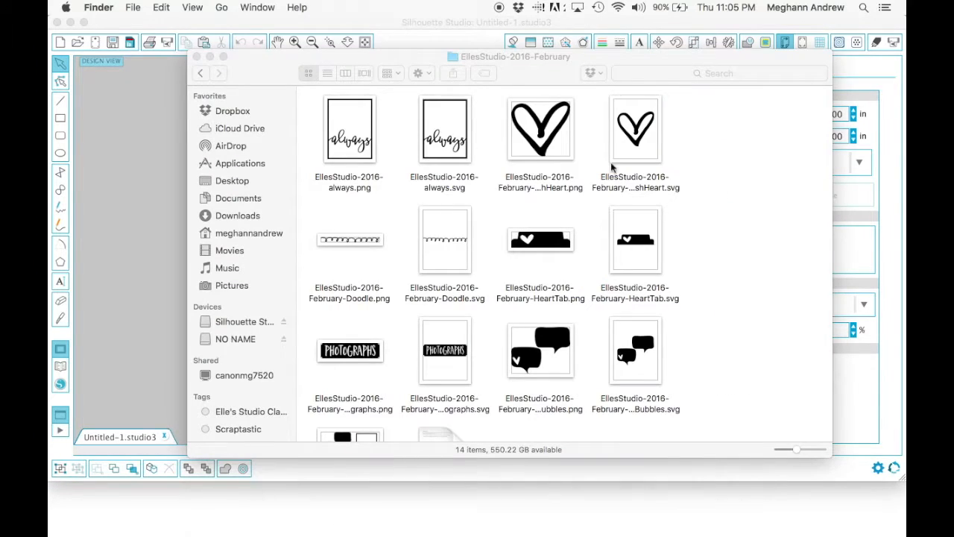
{"action": "left_click_drag", "start_coordinate": [594, 61], "coordinate": [822, 63]}
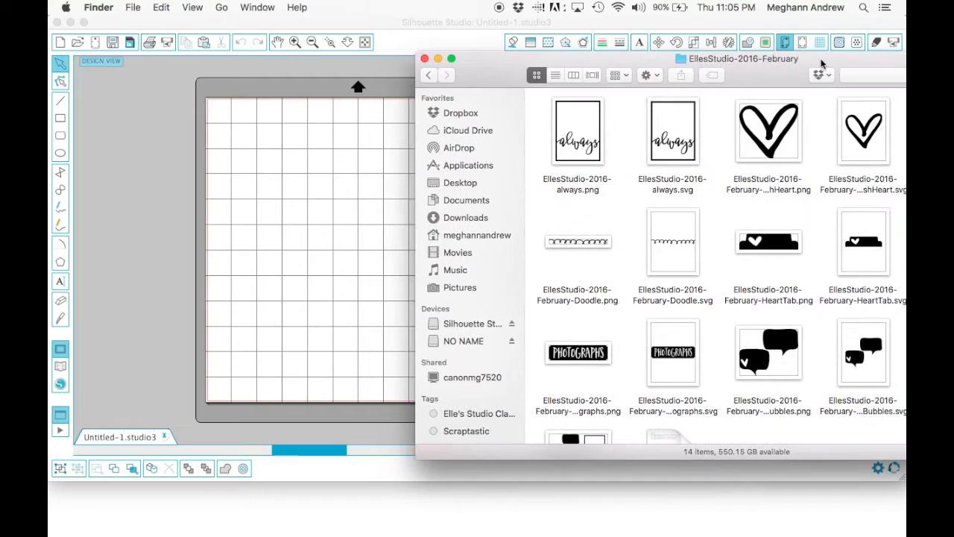
Step: Add EllesStudio-2016-always.png to the lower left of the design page and the brush heart PNG above it
{"action": "left_click", "coordinate": [574, 148]}
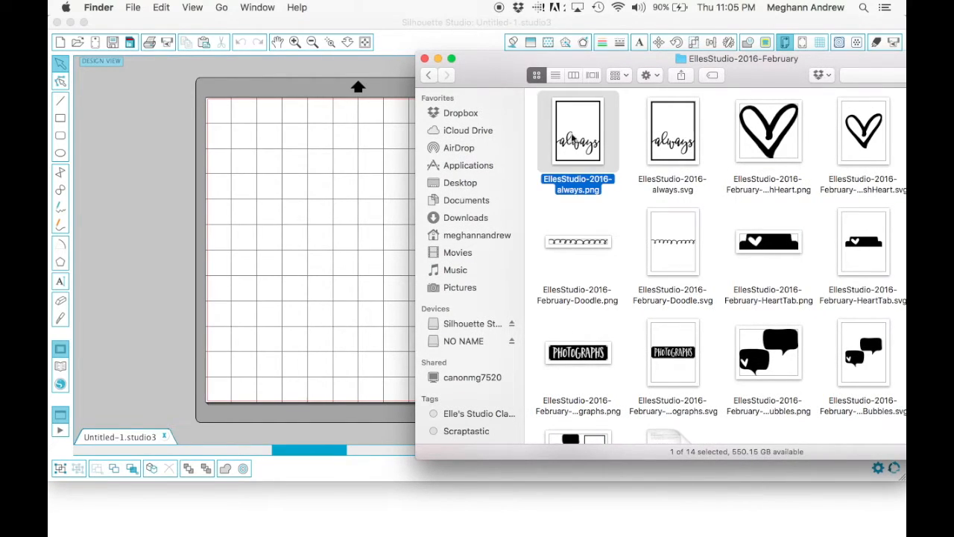
{"action": "left_click_drag", "start_coordinate": [579, 138], "coordinate": [313, 293]}
{"action": "left_click_drag", "start_coordinate": [255, 331], "coordinate": [272, 317]}
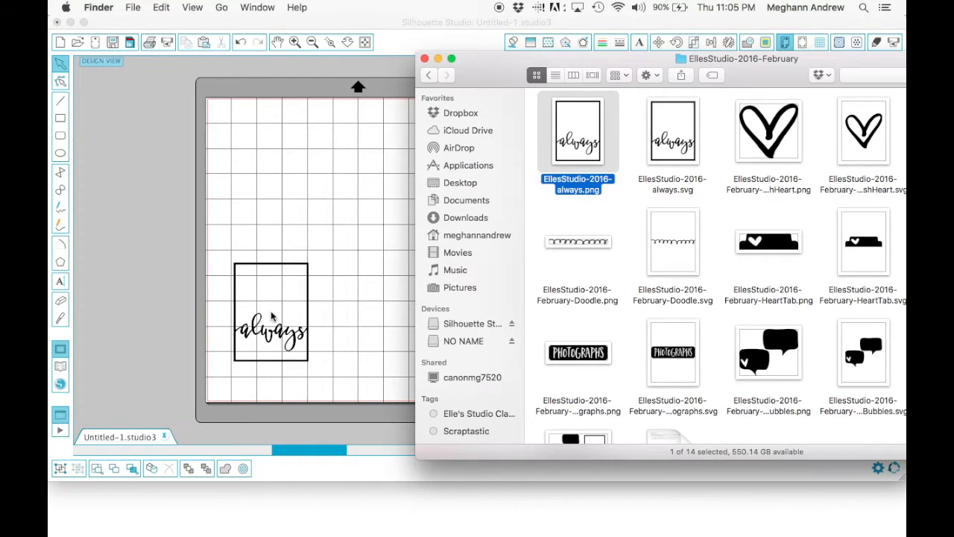
{"action": "left_click", "coordinate": [774, 131]}
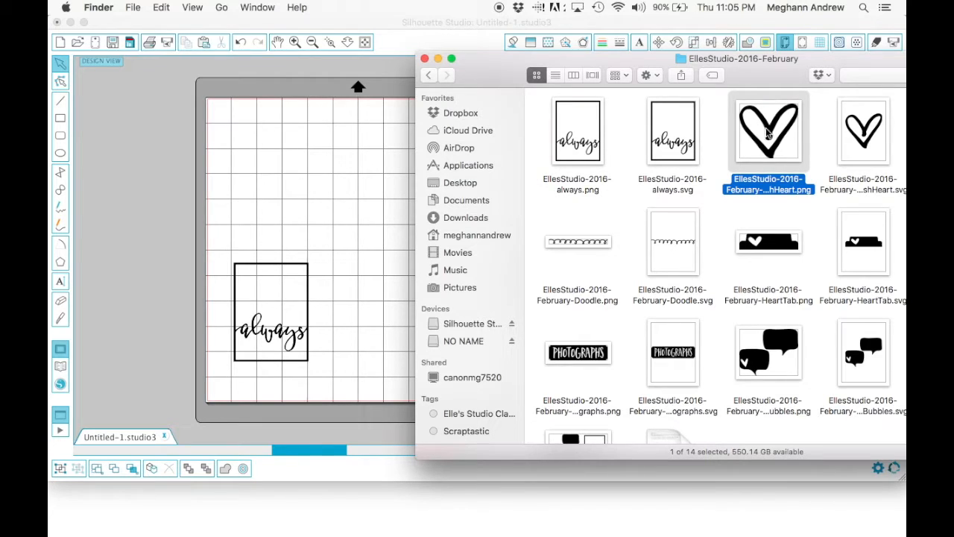
{"action": "left_click_drag", "start_coordinate": [768, 132], "coordinate": [273, 200]}
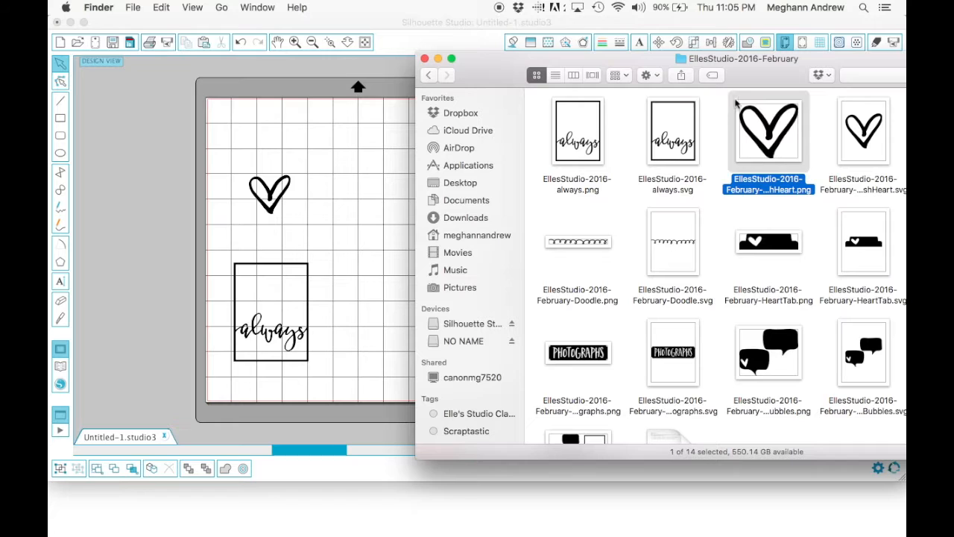
Step: Add EllesStudio-2016-February-Doodle.png near the page's upper edge and EllesStudio-2016-February-HeartTab.png beside the heart
{"action": "left_click_drag", "start_coordinate": [755, 78], "coordinate": [709, 75]}
{"action": "mouse_move", "coordinate": [540, 237]}
{"action": "left_mouse_down"}
{"action": "mouse_move", "coordinate": [425, 213]}
{"action": "mouse_move", "coordinate": [292, 141]}
{"action": "left_mouse_up"}
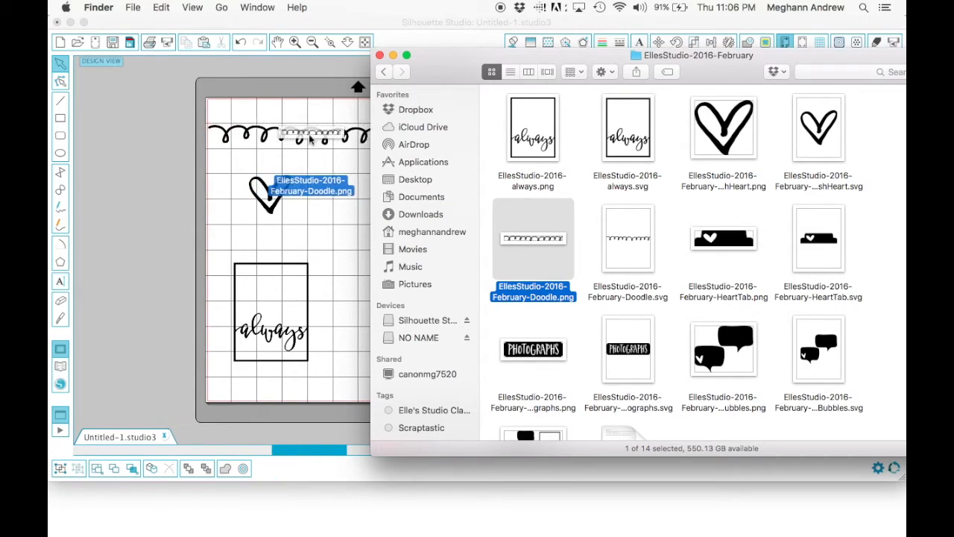
{"action": "left_click", "coordinate": [740, 248]}
{"action": "left_click_drag", "start_coordinate": [723, 241], "coordinate": [335, 221]}
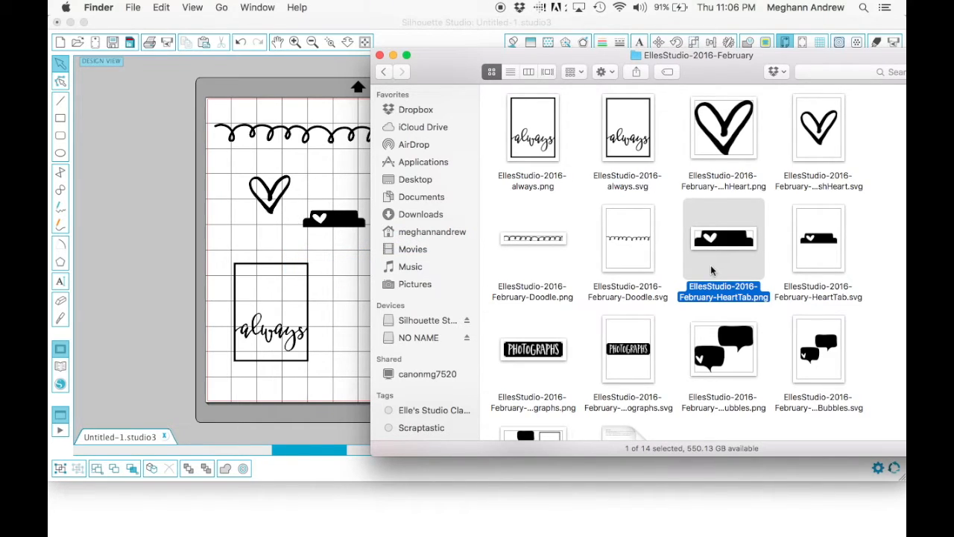
Step: Add the Photographs PNG and the speech bubbles PNG from the folder to the design page
{"action": "scroll", "coordinate": [673, 366], "scroll_direction": "down", "scroll_amount": 2}
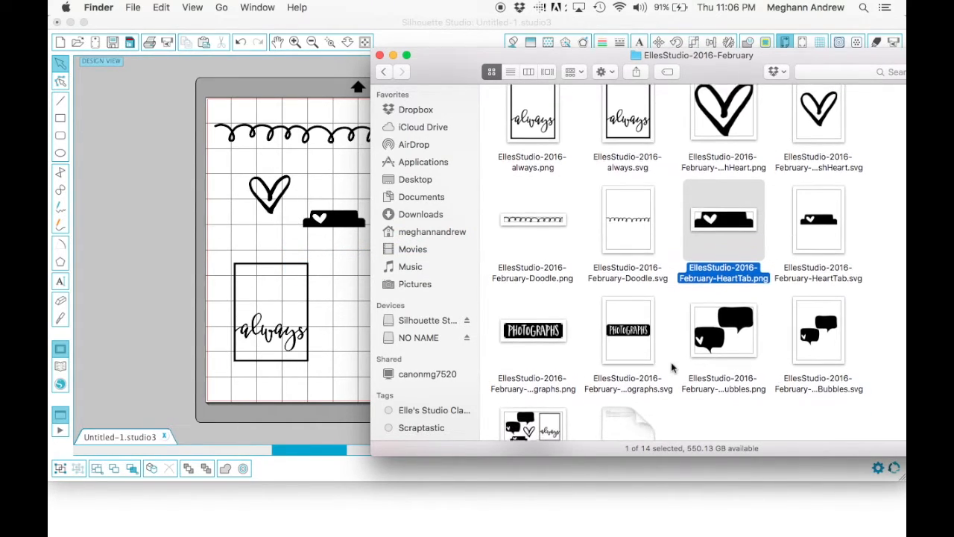
{"action": "left_click", "coordinate": [535, 332]}
{"action": "left_click_drag", "start_coordinate": [535, 331], "coordinate": [337, 276]}
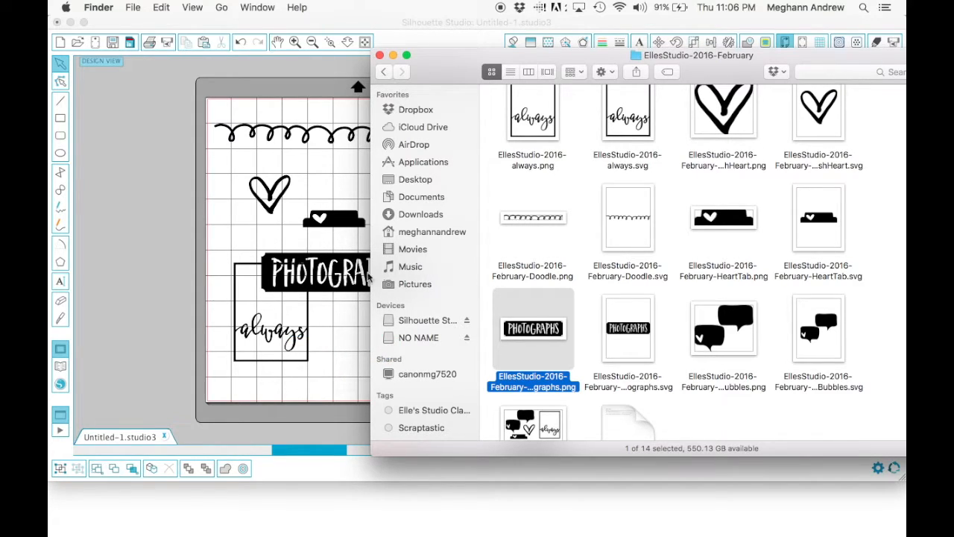
{"action": "scroll", "coordinate": [638, 368], "scroll_direction": "down", "scroll_amount": 2}
{"action": "left_click", "coordinate": [738, 290]}
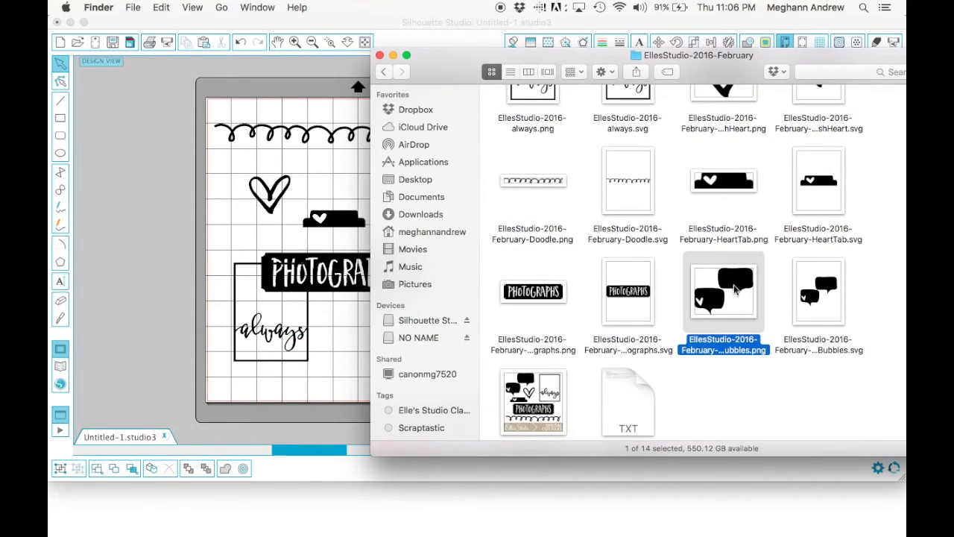
{"action": "left_click_drag", "start_coordinate": [721, 296], "coordinate": [326, 189]}
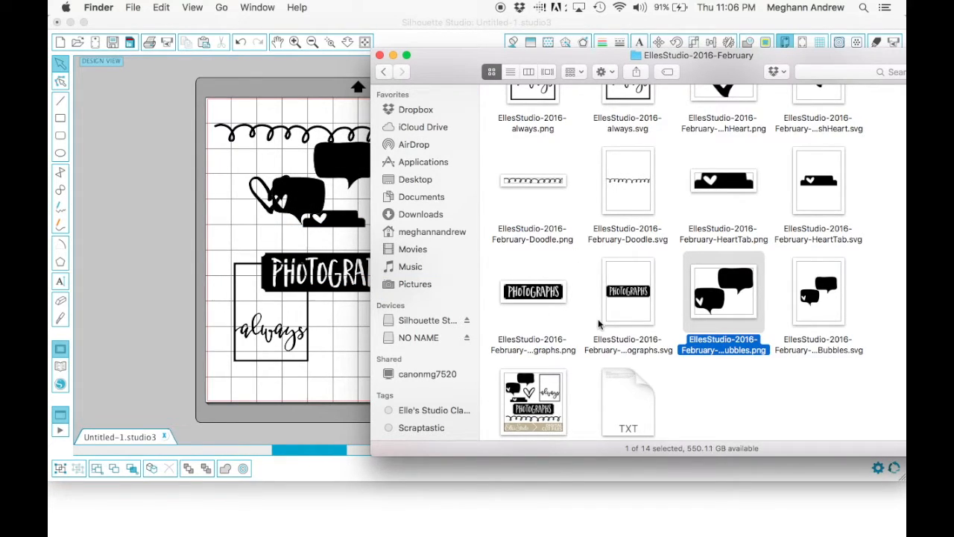
Step: Close the Finder folder window and return to Silhouette Studio
{"action": "scroll", "coordinate": [598, 318], "scroll_direction": "down", "scroll_amount": 1}
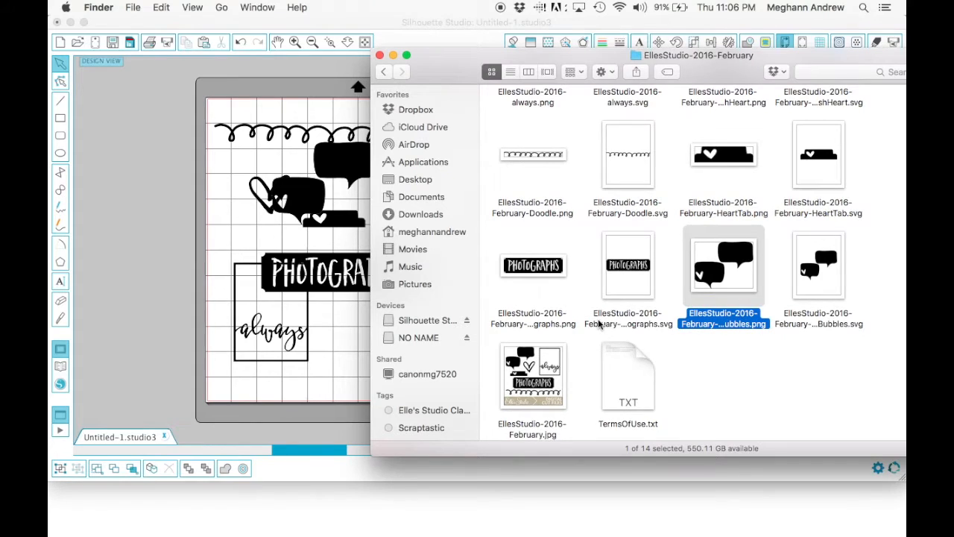
{"action": "scroll", "coordinate": [597, 325], "scroll_direction": "up", "scroll_amount": 3}
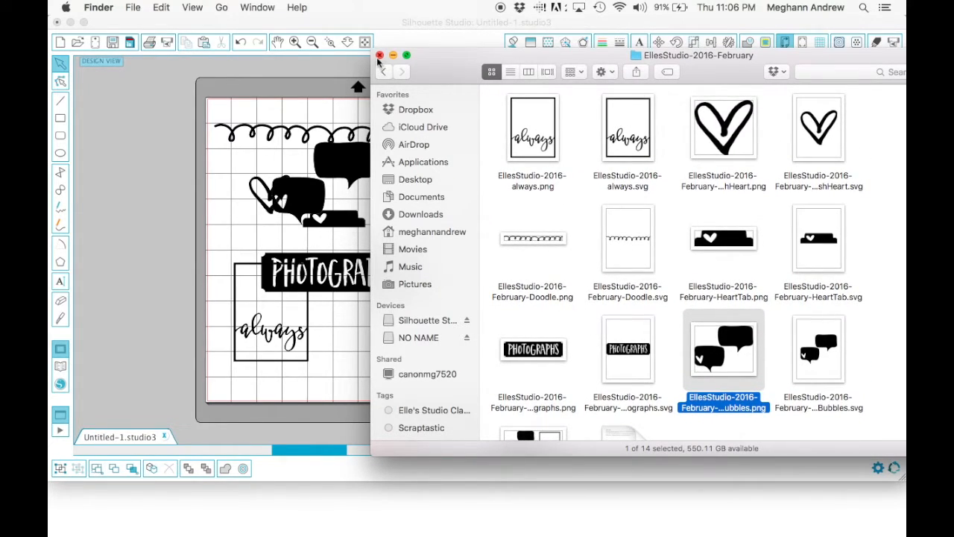
{"action": "left_click", "coordinate": [379, 56]}
Step: Separate the overlapping images, moving PHOTOGRAPHS and the speech bubbles toward the page's right side and the always frame toward its lower-left corner
{"action": "left_click", "coordinate": [384, 272]}
{"action": "left_click_drag", "start_coordinate": [387, 290], "coordinate": [473, 275]}
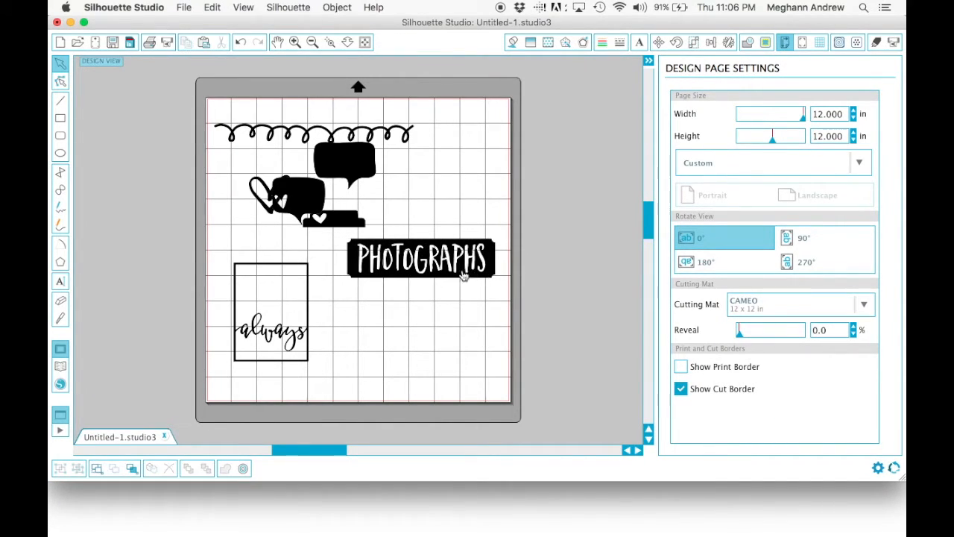
{"action": "left_click_drag", "start_coordinate": [308, 331], "coordinate": [293, 361]}
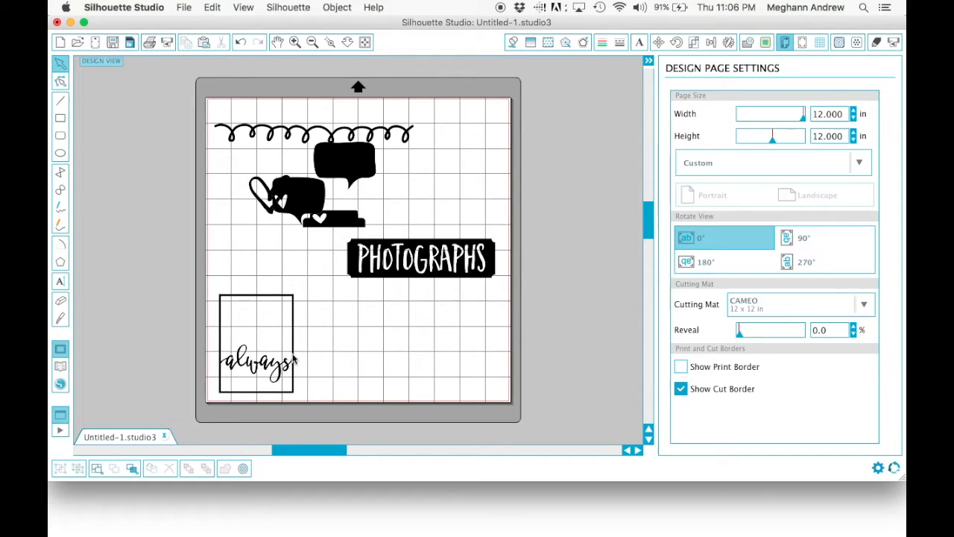
{"action": "left_click_drag", "start_coordinate": [329, 220], "coordinate": [453, 216]}
{"action": "left_click", "coordinate": [340, 144]}
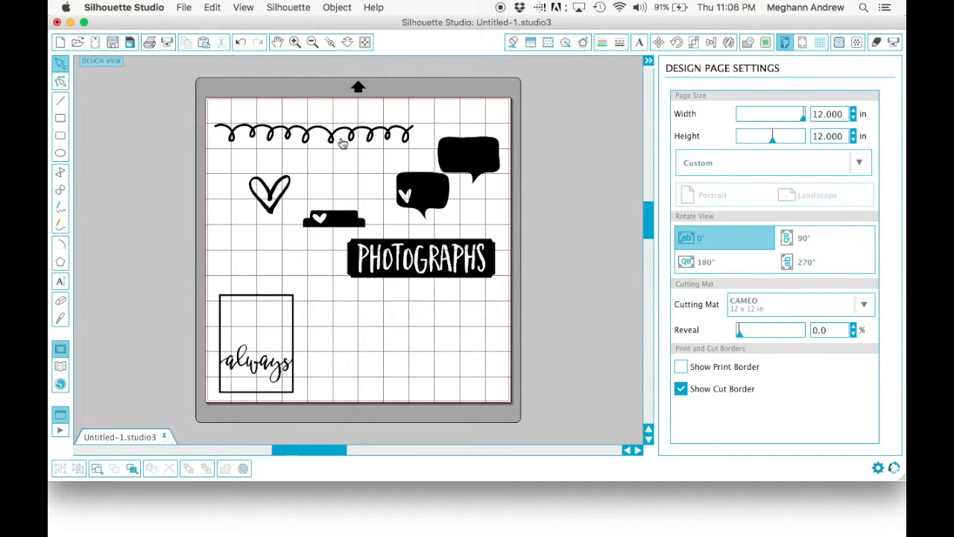
Step: Move the brush heart to the lower middle of the page and the heart tab to its lower-right corner
{"action": "left_click_drag", "start_coordinate": [263, 205], "coordinate": [388, 358]}
{"action": "left_click_drag", "start_coordinate": [344, 225], "coordinate": [478, 368]}
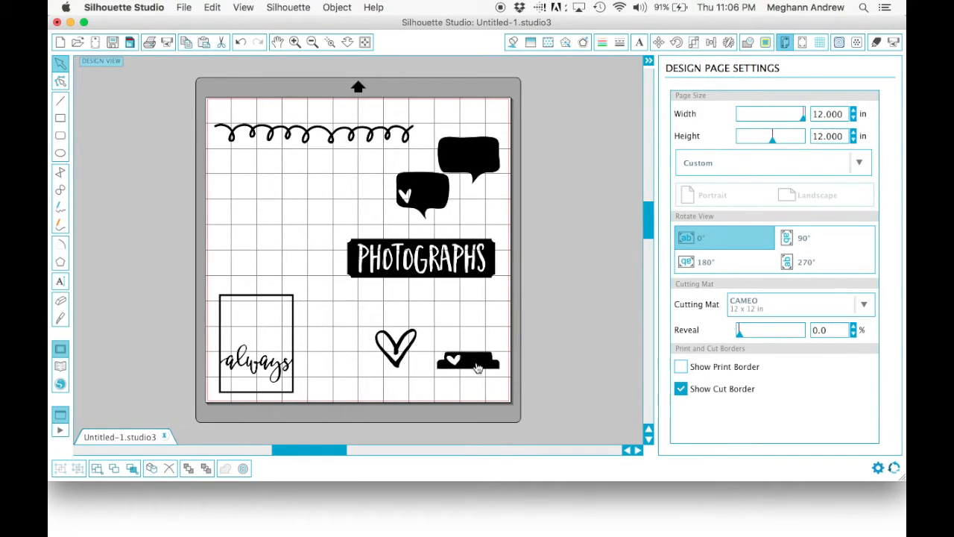
{"action": "left_click_drag", "start_coordinate": [399, 351], "coordinate": [367, 347]}
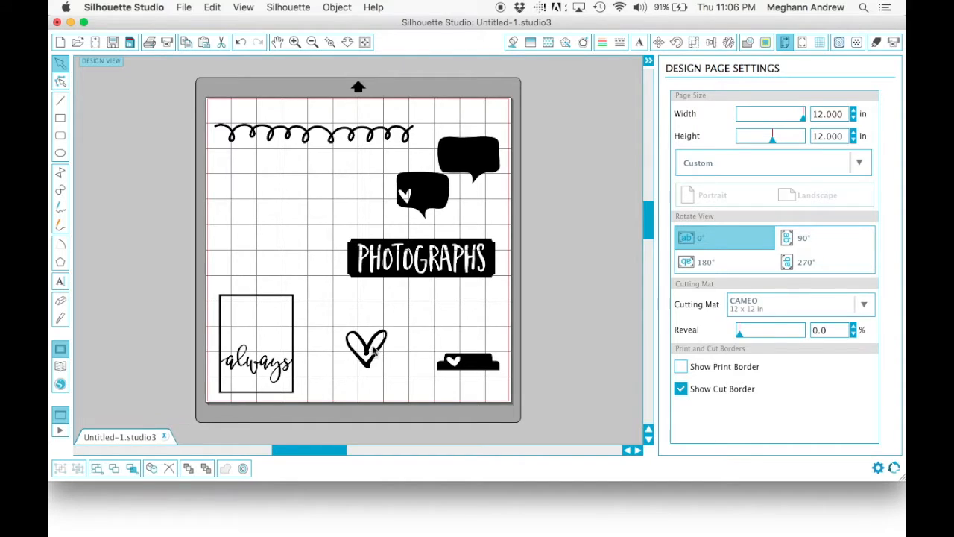
Step: Fine-tune the layout by moving the always frame and the doodle border up and the speech bubbles slightly left
{"action": "left_click_drag", "start_coordinate": [294, 336], "coordinate": [296, 305]}
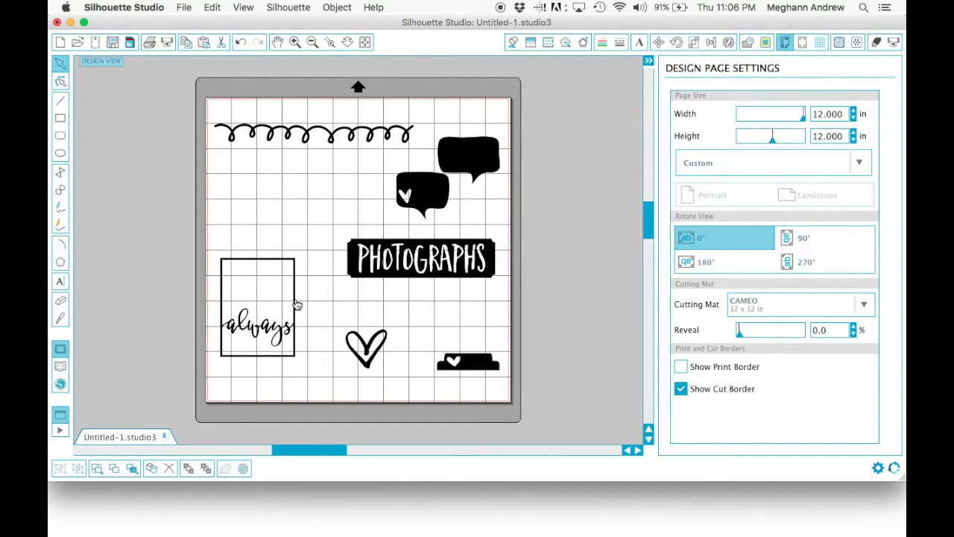
{"action": "left_click", "coordinate": [371, 134]}
{"action": "left_click_drag", "start_coordinate": [370, 134], "coordinate": [372, 124]}
{"action": "left_click_drag", "start_coordinate": [442, 191], "coordinate": [427, 189]}
Step: Enlarge the always frame proportionally to about 3.58 in wide by 4.73 in tall
{"action": "left_click", "coordinate": [296, 264]}
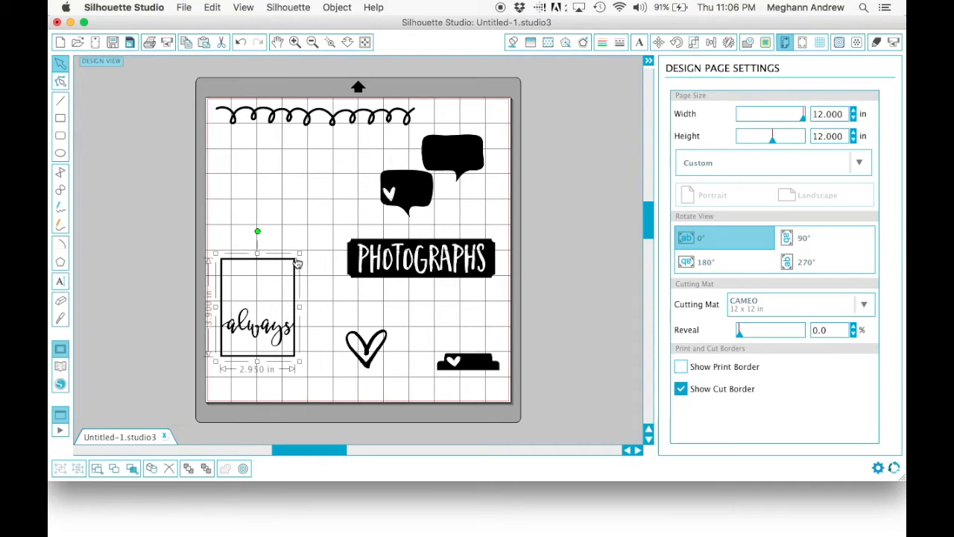
{"action": "left_click_drag", "start_coordinate": [301, 254], "coordinate": [318, 234]}
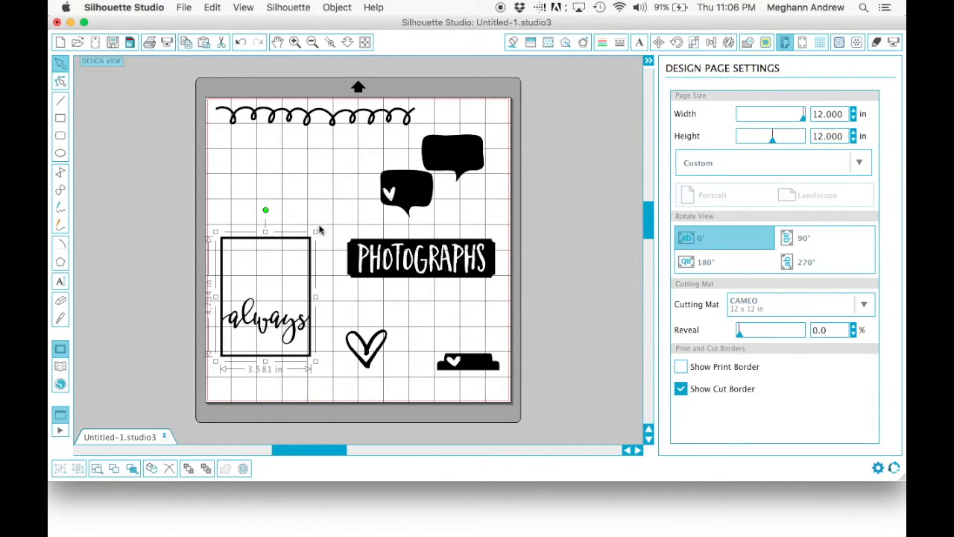
{"action": "left_click", "coordinate": [332, 211]}
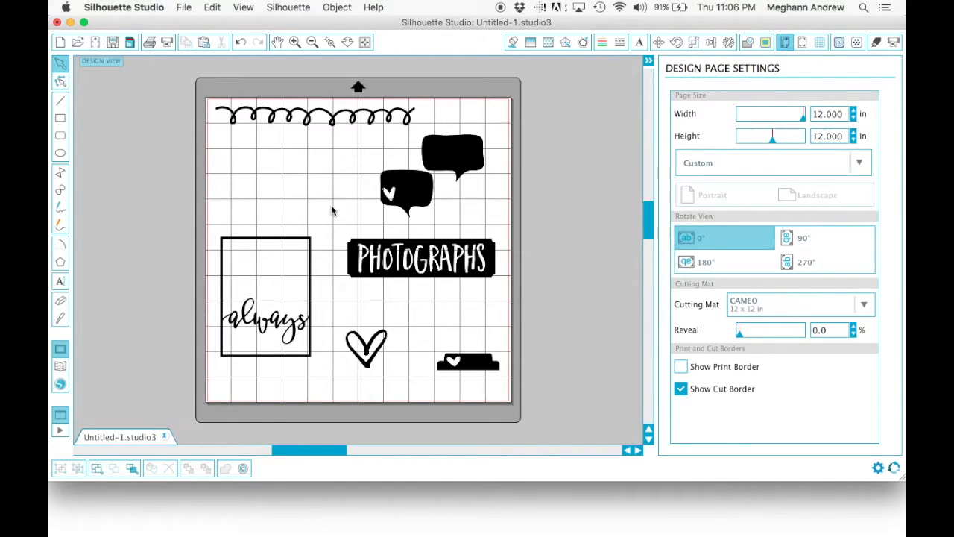
Step: Define a trace area of about 4.25 by 6.44 in around the always frame
{"action": "left_click", "coordinate": [767, 45]}
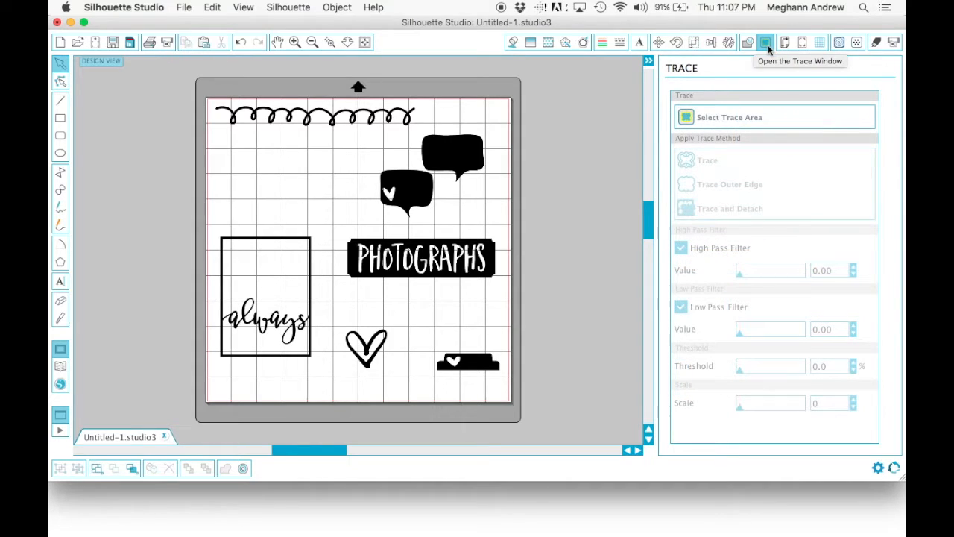
{"action": "left_click", "coordinate": [731, 122]}
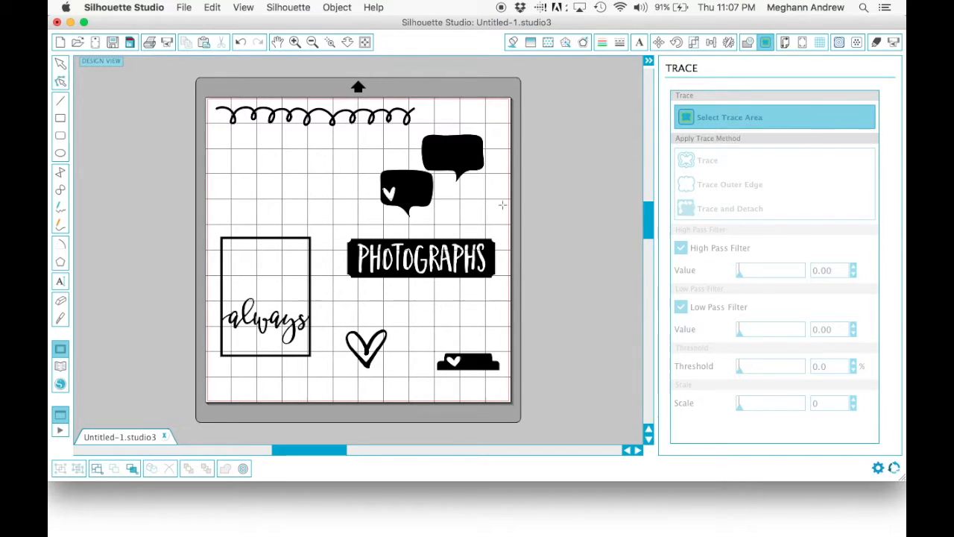
{"action": "mouse_move", "coordinate": [321, 216]}
{"action": "left_mouse_down"}
{"action": "mouse_move", "coordinate": [254, 373]}
{"action": "mouse_move", "coordinate": [203, 395]}
{"action": "mouse_move", "coordinate": [214, 384]}
{"action": "left_mouse_up"}
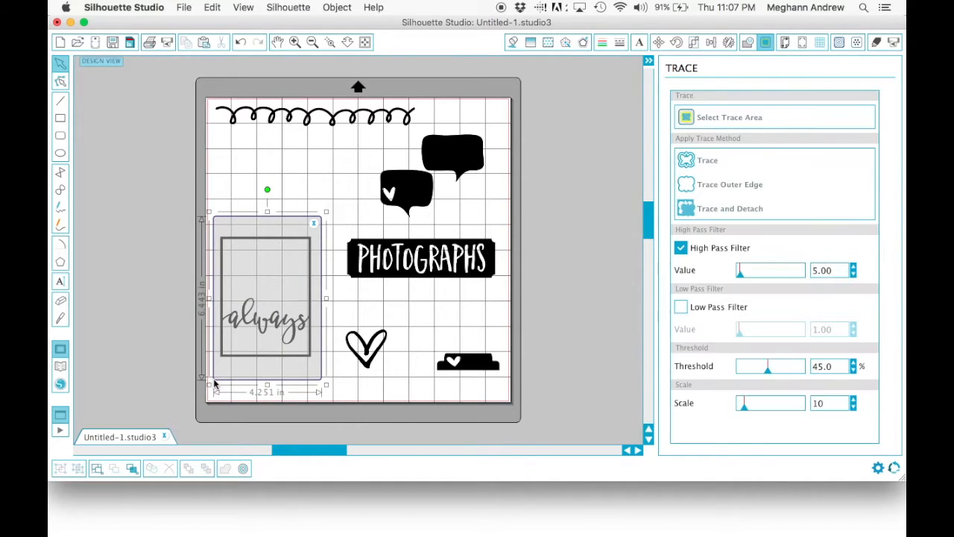
Step: Turn off the High Pass Filter and set the trace threshold to 100% and the scale to 11
{"action": "left_click", "coordinate": [682, 249]}
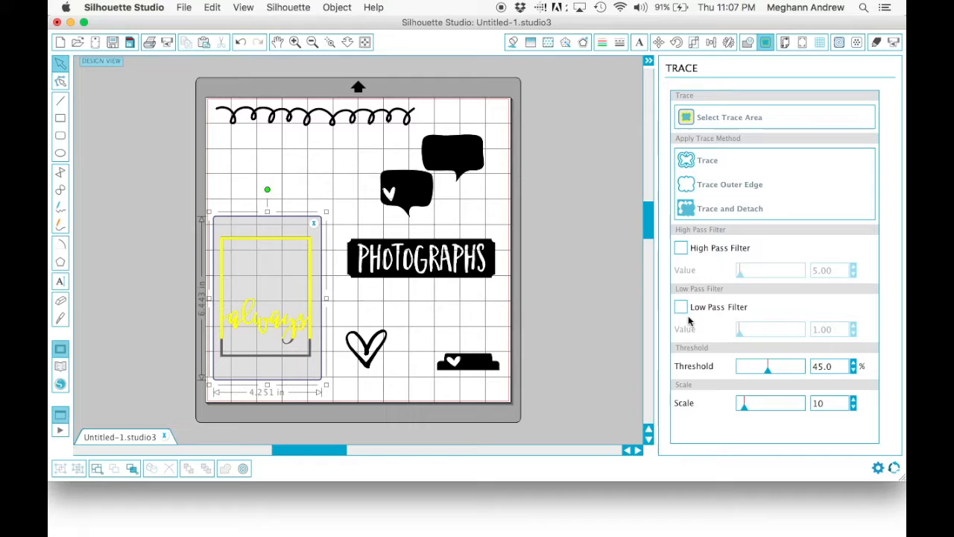
{"action": "left_click_drag", "start_coordinate": [769, 375], "coordinate": [827, 382]}
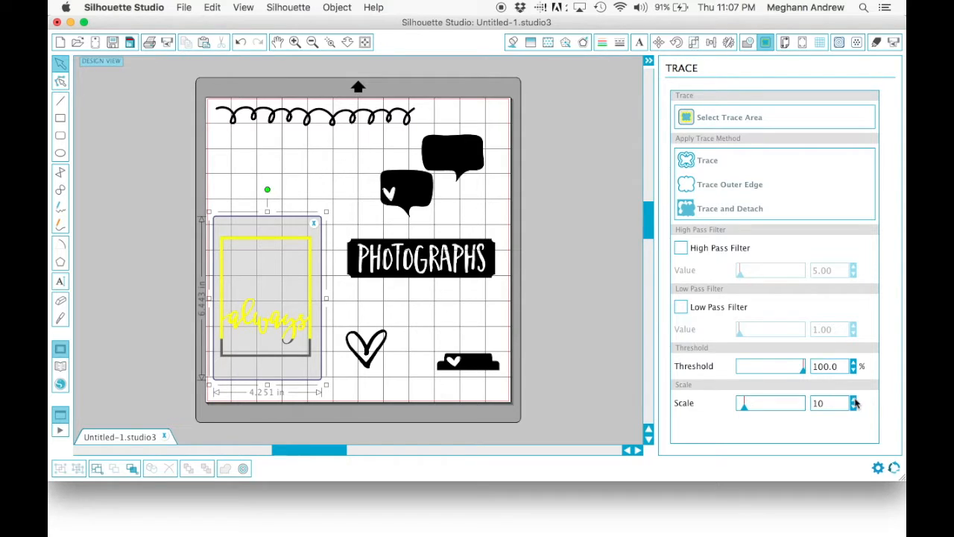
{"action": "left_click", "coordinate": [855, 401]}
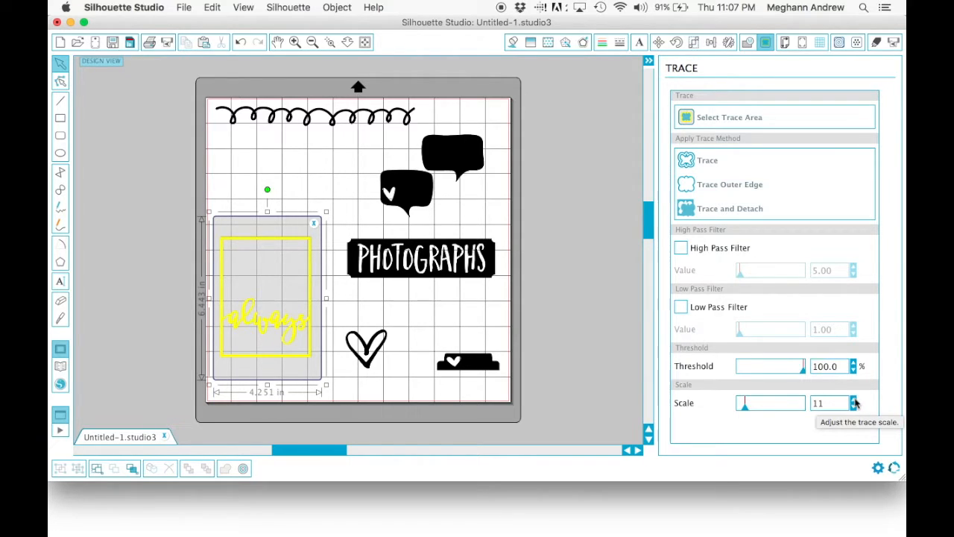
Step: Trace the always frame with the Trace method and delete the original image beneath the cut lines
{"action": "left_click", "coordinate": [295, 42]}
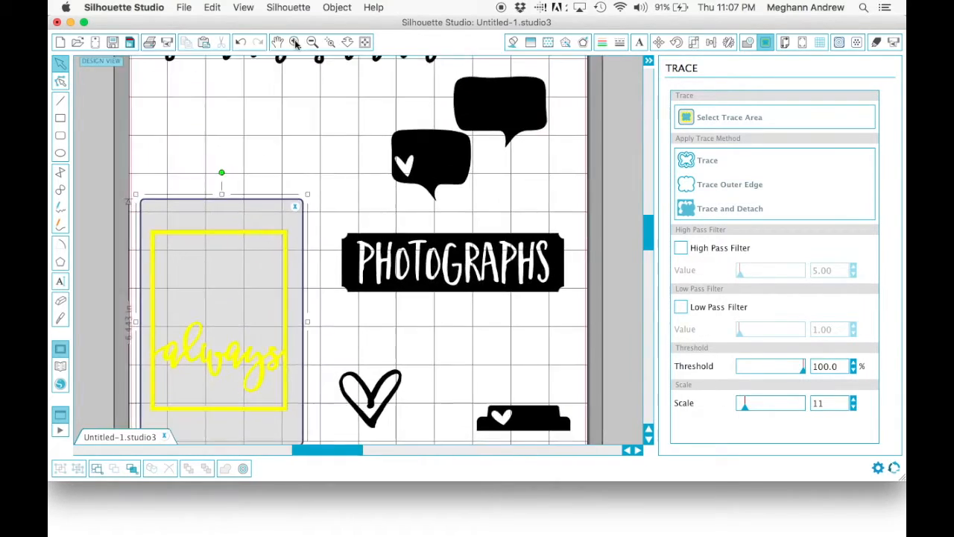
{"action": "scroll", "coordinate": [361, 246], "scroll_direction": "down", "scroll_amount": 2}
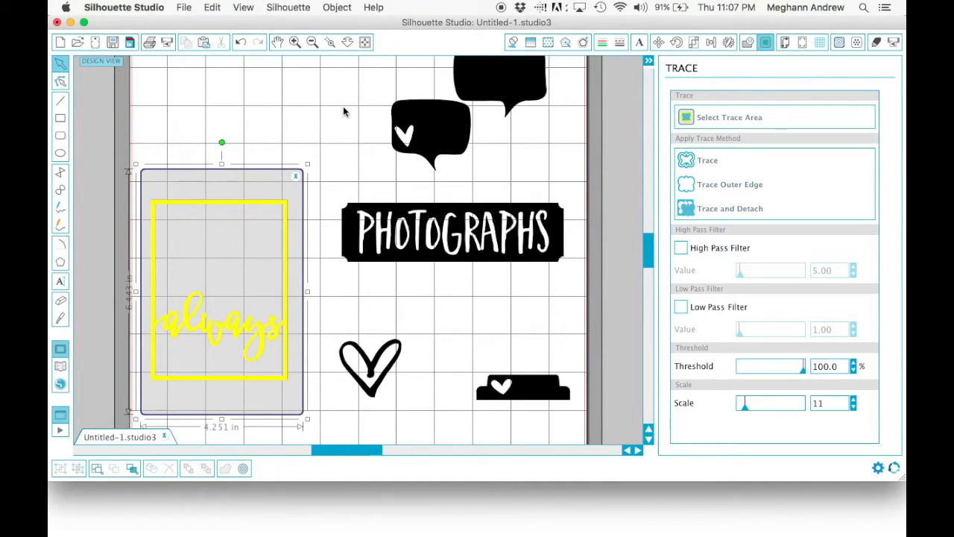
{"action": "left_click", "coordinate": [704, 163]}
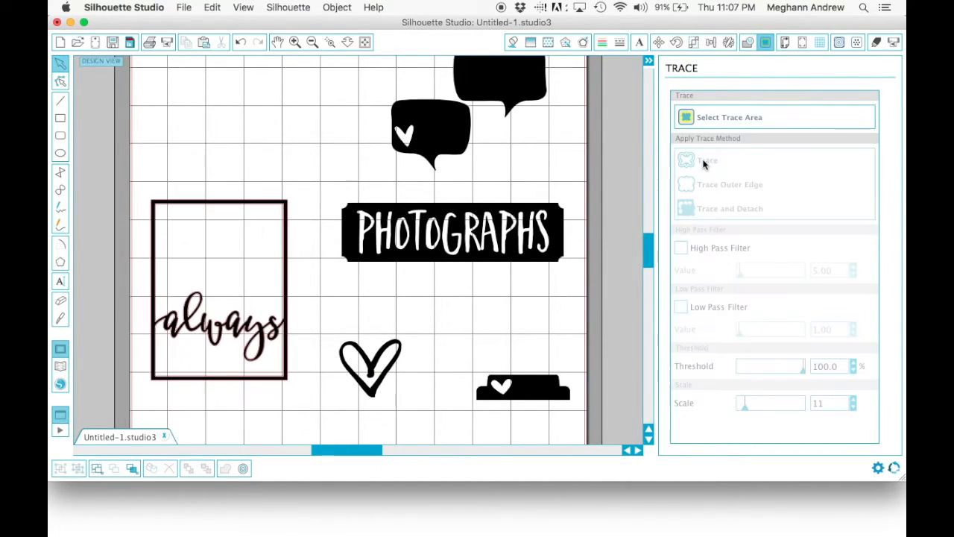
{"action": "left_click", "coordinate": [242, 207]}
{"action": "key", "text": "Delete"}
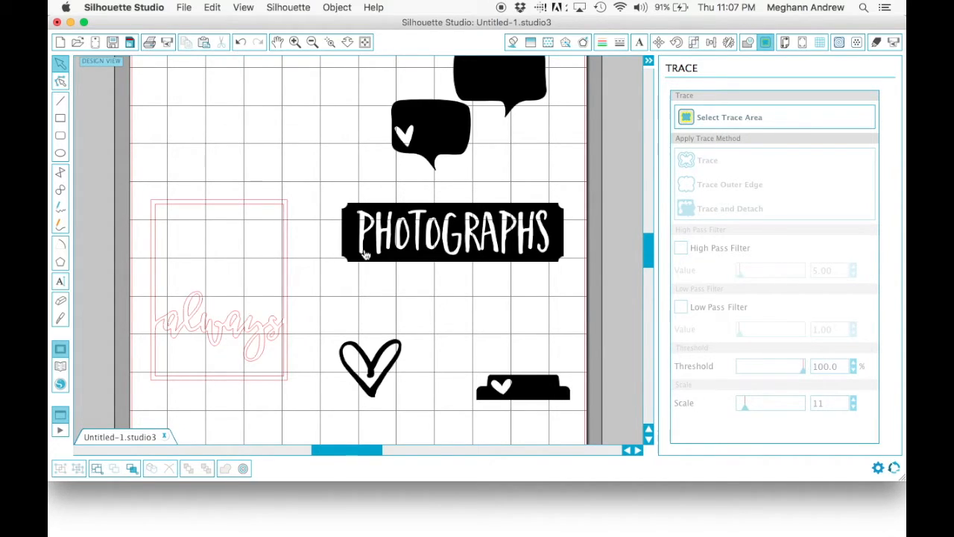
Step: Define a trace area of about 2.55 by 2.73 in around the scribbled heart, with the High Pass Filter off and threshold at 100%
{"action": "left_click", "coordinate": [723, 119]}
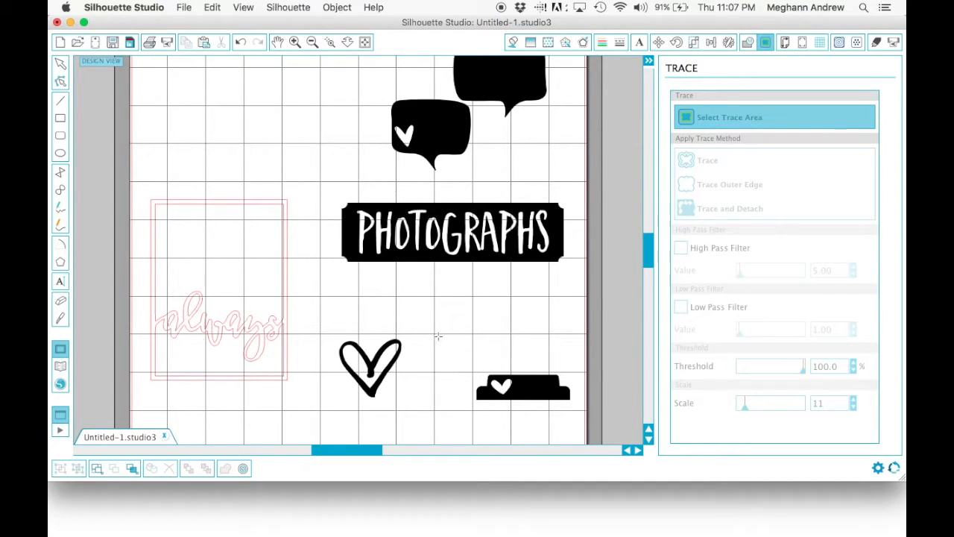
{"action": "mouse_move", "coordinate": [419, 312]}
{"action": "left_mouse_down"}
{"action": "mouse_move", "coordinate": [315, 417]}
{"action": "mouse_move", "coordinate": [327, 413]}
{"action": "left_mouse_up"}
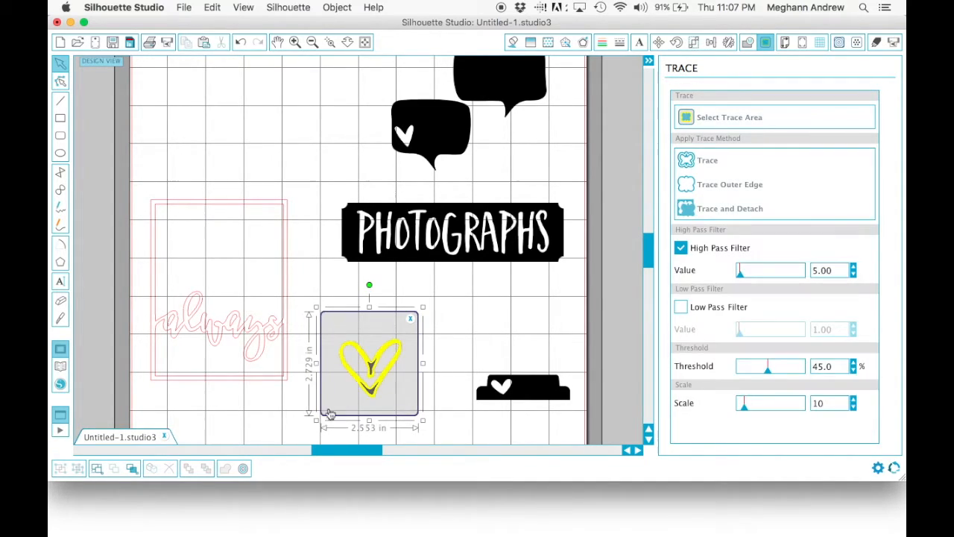
{"action": "left_click", "coordinate": [714, 251]}
{"action": "left_click_drag", "start_coordinate": [770, 375], "coordinate": [829, 379]}
Step: Replace the scribbled heart image with its traced cut lines and move them above the always frame
{"action": "left_click", "coordinate": [708, 163]}
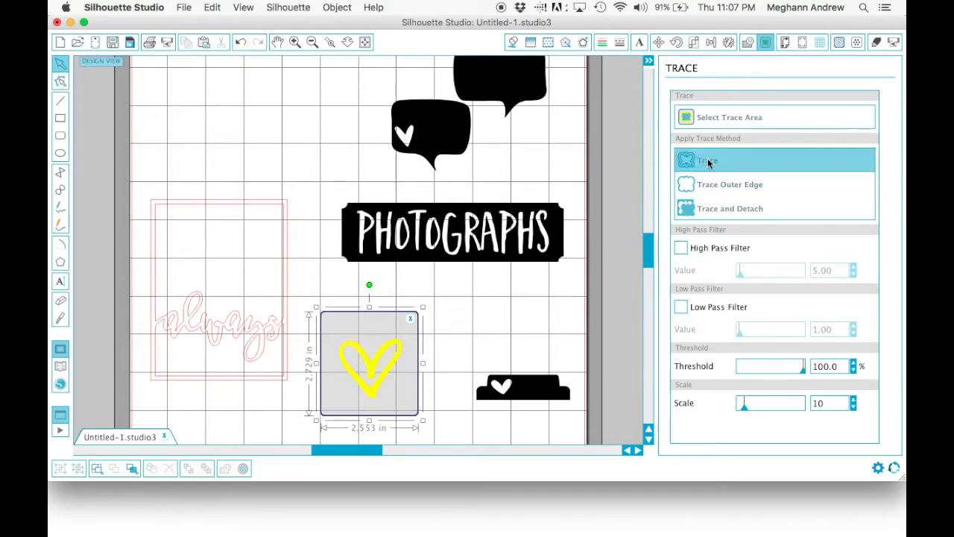
{"action": "left_click", "coordinate": [375, 369]}
{"action": "key", "text": "Delete"}
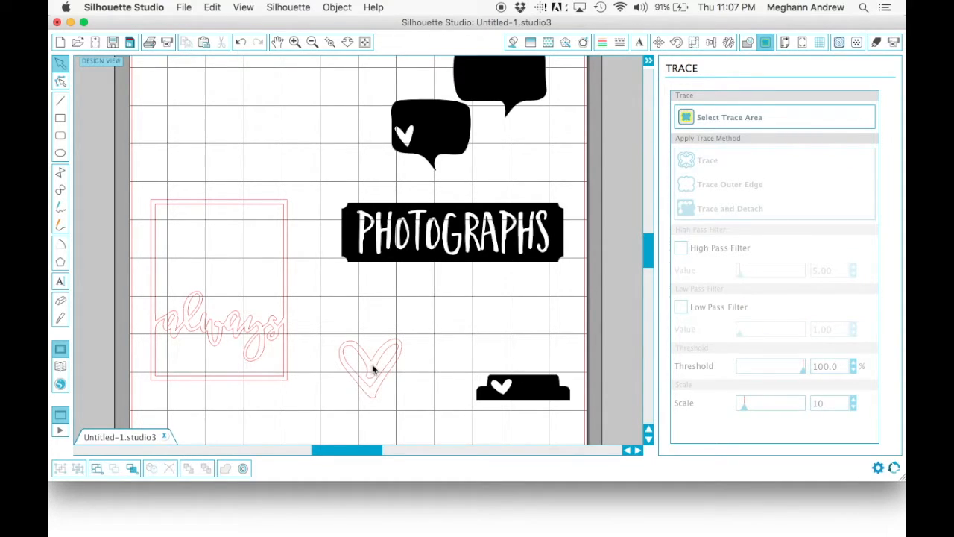
{"action": "mouse_move", "coordinate": [373, 367]}
{"action": "left_mouse_down"}
{"action": "mouse_move", "coordinate": [238, 196]}
{"action": "mouse_move", "coordinate": [209, 121]}
{"action": "left_mouse_up"}
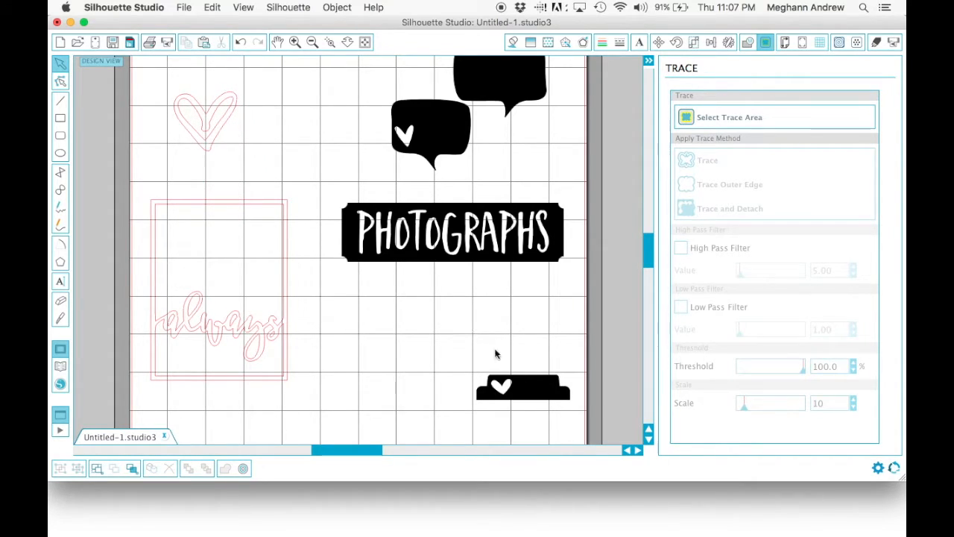
Step: Trace the heart tab in an area of about 3.33 by 1.76 in, High Pass Filter off, threshold 100%, and delete the original image
{"action": "left_click", "coordinate": [721, 120]}
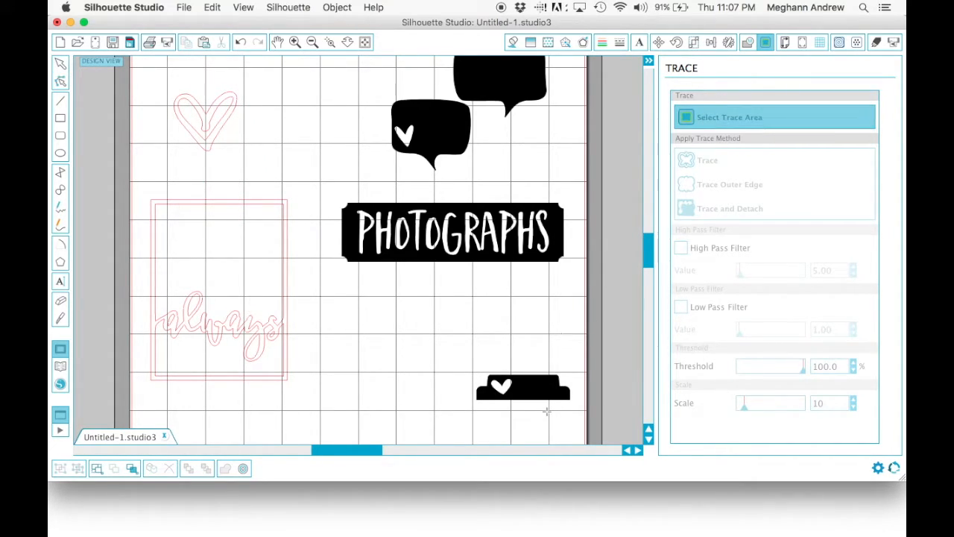
{"action": "left_click_drag", "start_coordinate": [453, 348], "coordinate": [582, 417]}
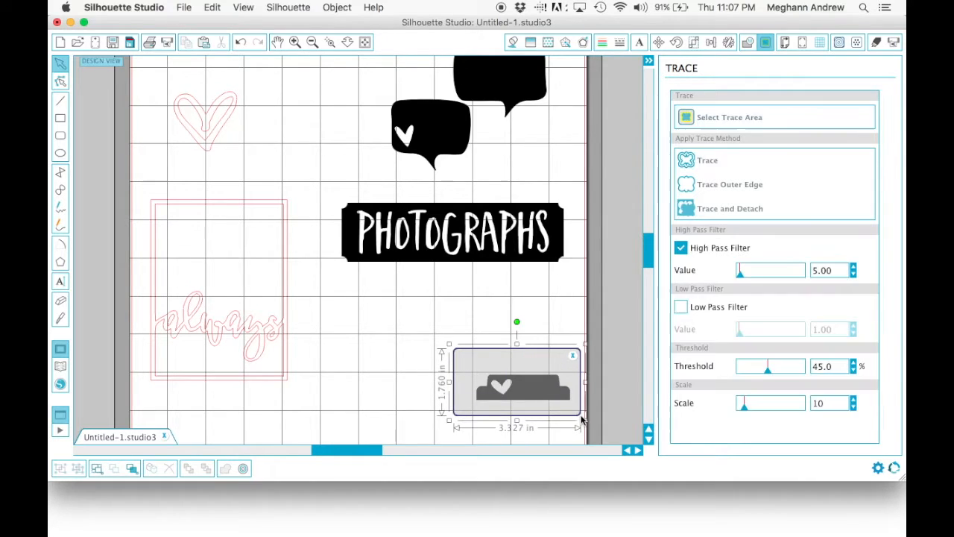
{"action": "left_click", "coordinate": [705, 249]}
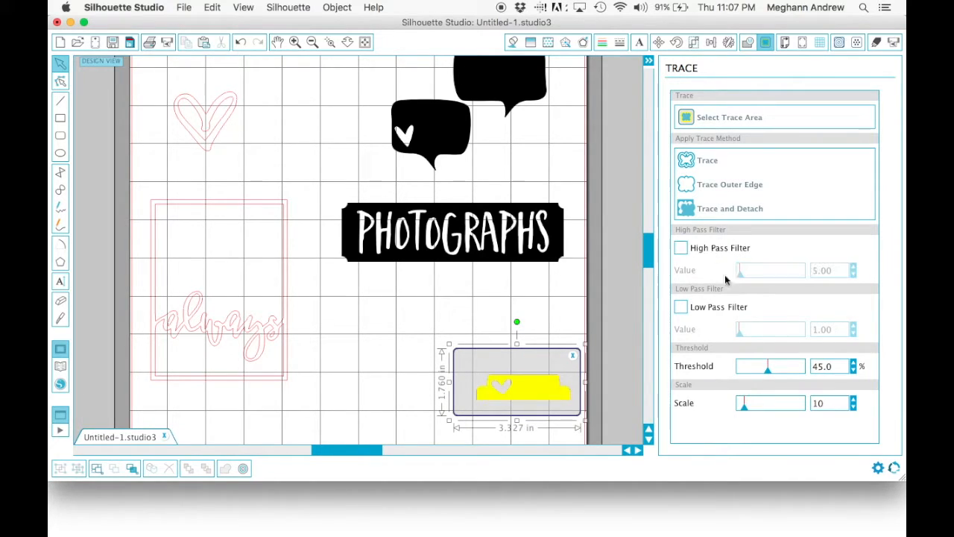
{"action": "left_click_drag", "start_coordinate": [767, 370], "coordinate": [806, 370]}
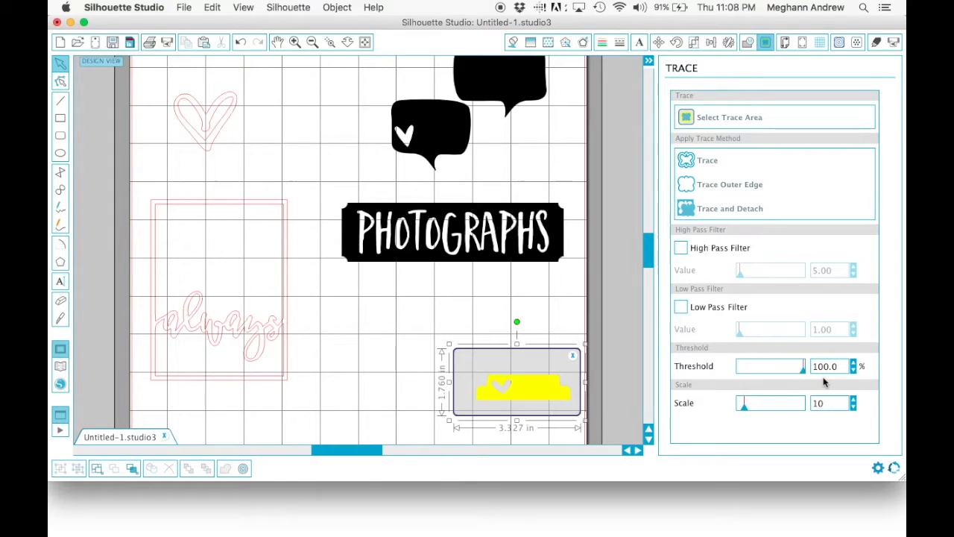
{"action": "left_click", "coordinate": [708, 161]}
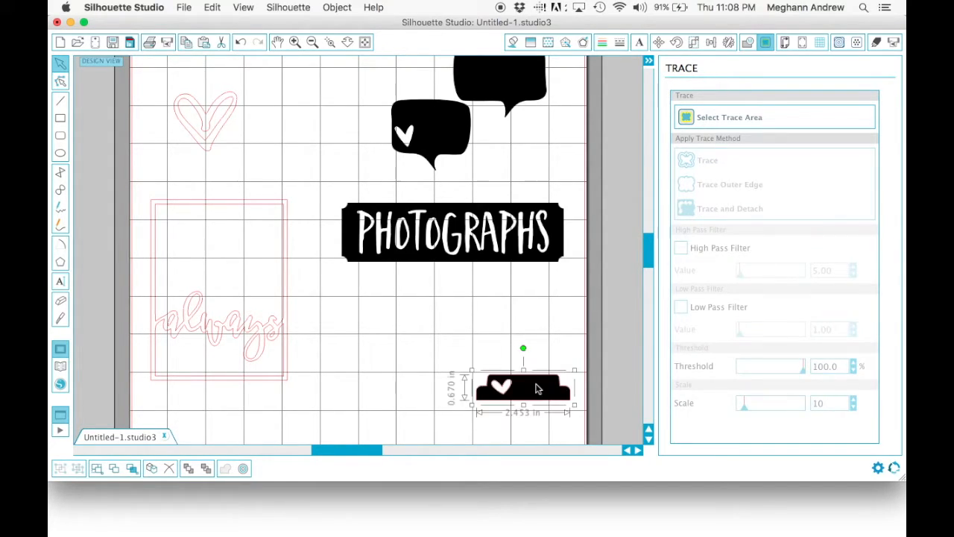
{"action": "key", "text": "Delete"}
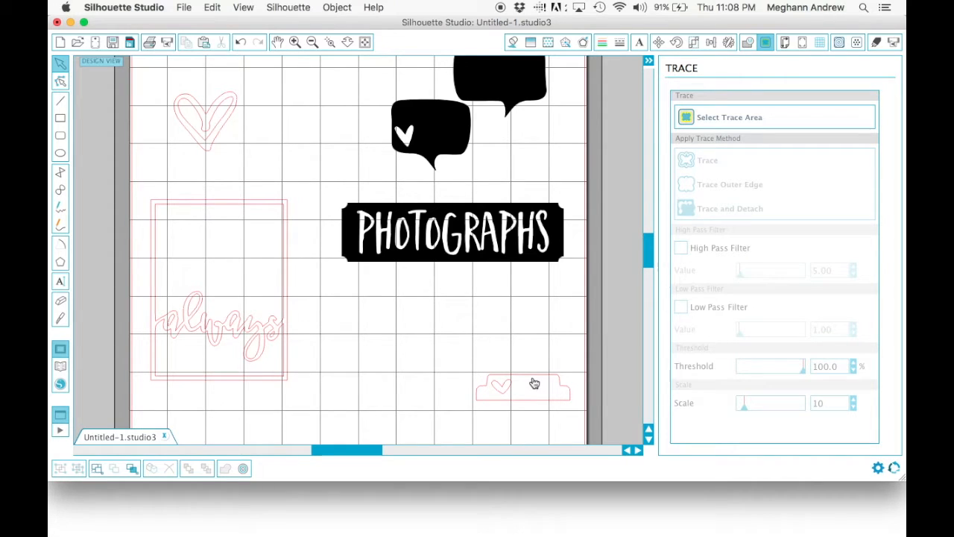
Step: Trace the PHOTOGRAPHS label in an area of about 6.23 by 2.17 in, High Pass Filter off, threshold 100%, and delete the original image
{"action": "left_click", "coordinate": [724, 122]}
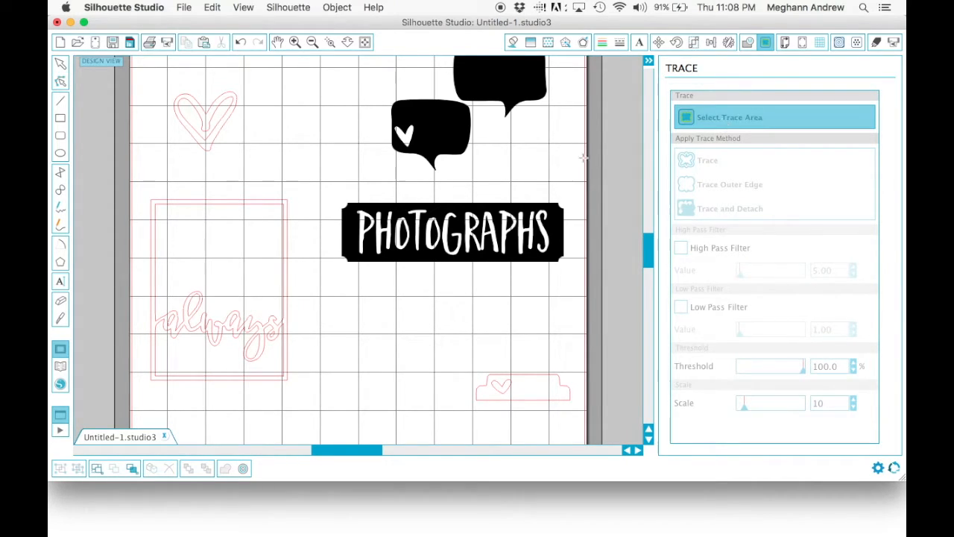
{"action": "mouse_move", "coordinate": [334, 194]}
{"action": "left_mouse_down"}
{"action": "mouse_move", "coordinate": [565, 262]}
{"action": "mouse_move", "coordinate": [572, 276]}
{"action": "left_mouse_up"}
{"action": "left_click", "coordinate": [703, 249]}
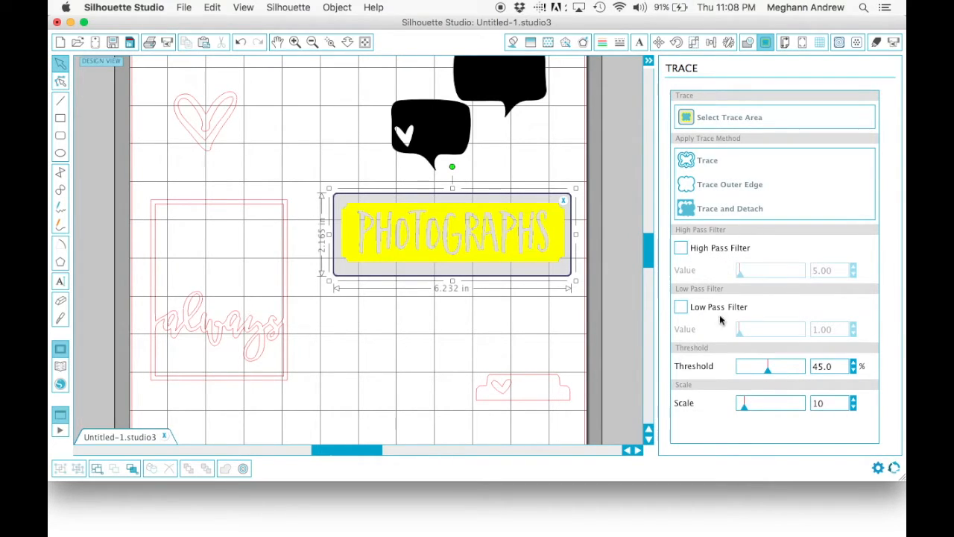
{"action": "left_click_drag", "start_coordinate": [768, 371], "coordinate": [813, 373]}
{"action": "left_click", "coordinate": [701, 162]}
{"action": "left_click", "coordinate": [554, 242]}
{"action": "key", "text": "BackSpace"}
Step: Trace both speech bubbles in an area of about 5.40 by 3.80 in, High Pass Filter off, threshold 100%, and delete the original image
{"action": "scroll", "coordinate": [554, 241], "scroll_direction": "up", "scroll_amount": 3}
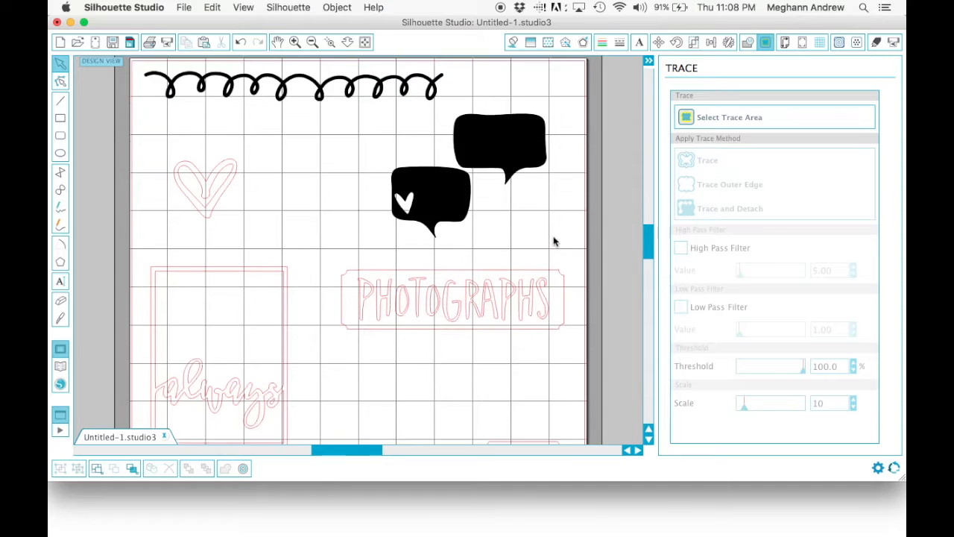
{"action": "scroll", "coordinate": [554, 241], "scroll_direction": "up", "scroll_amount": 2}
{"action": "left_click", "coordinate": [723, 119]}
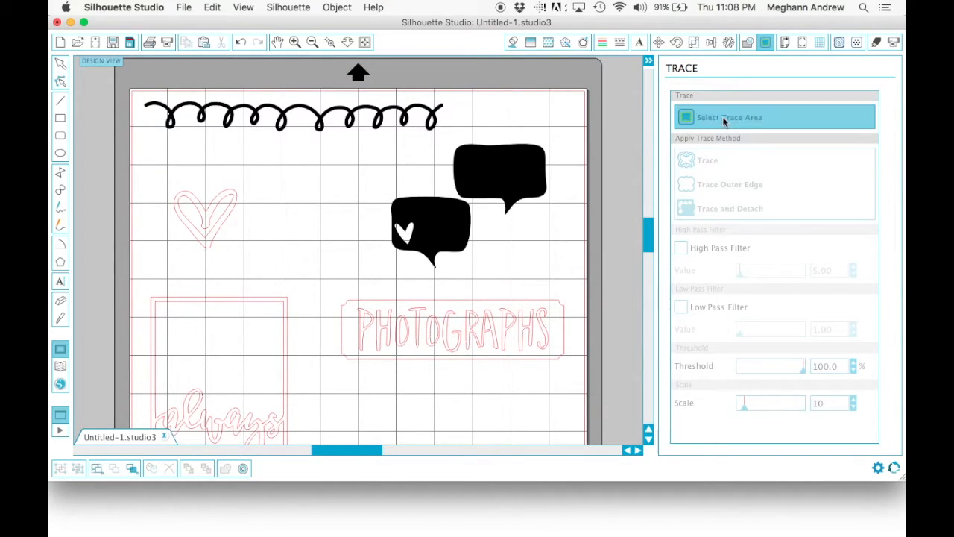
{"action": "mouse_move", "coordinate": [370, 136]}
{"action": "left_mouse_down"}
{"action": "mouse_move", "coordinate": [569, 258]}
{"action": "mouse_move", "coordinate": [577, 285]}
{"action": "left_mouse_up"}
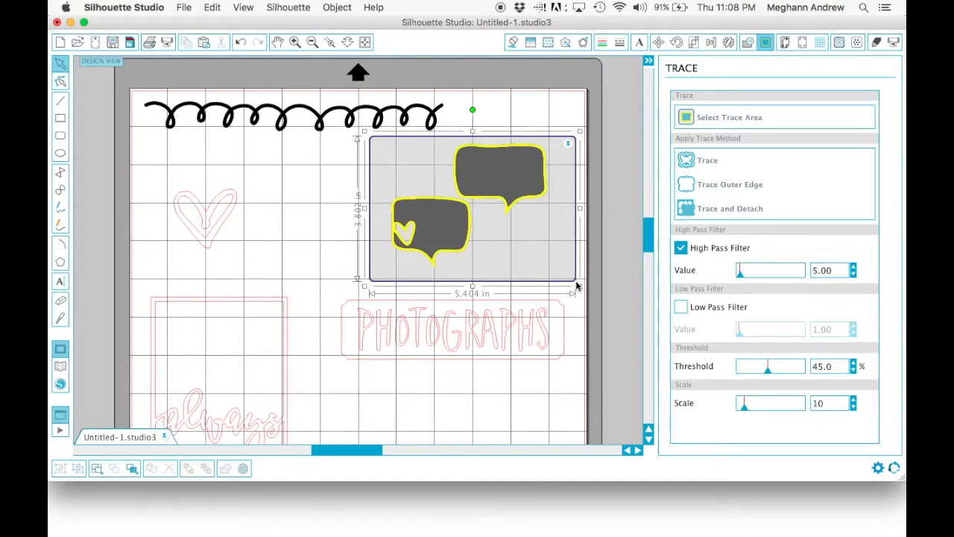
{"action": "left_click", "coordinate": [709, 249]}
{"action": "left_click_drag", "start_coordinate": [771, 375], "coordinate": [820, 379]}
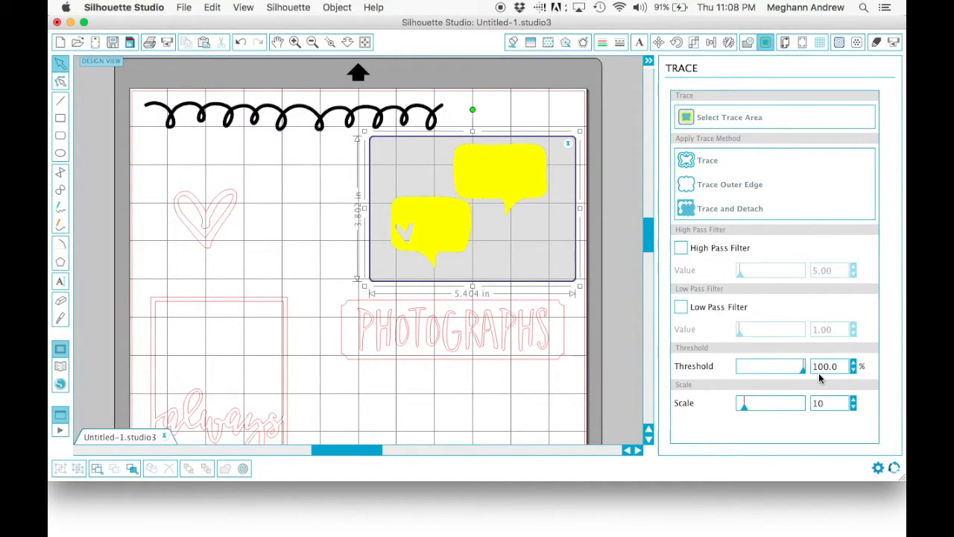
{"action": "left_click", "coordinate": [693, 161]}
{"action": "left_click", "coordinate": [485, 181]}
{"action": "key", "text": "Delete"}
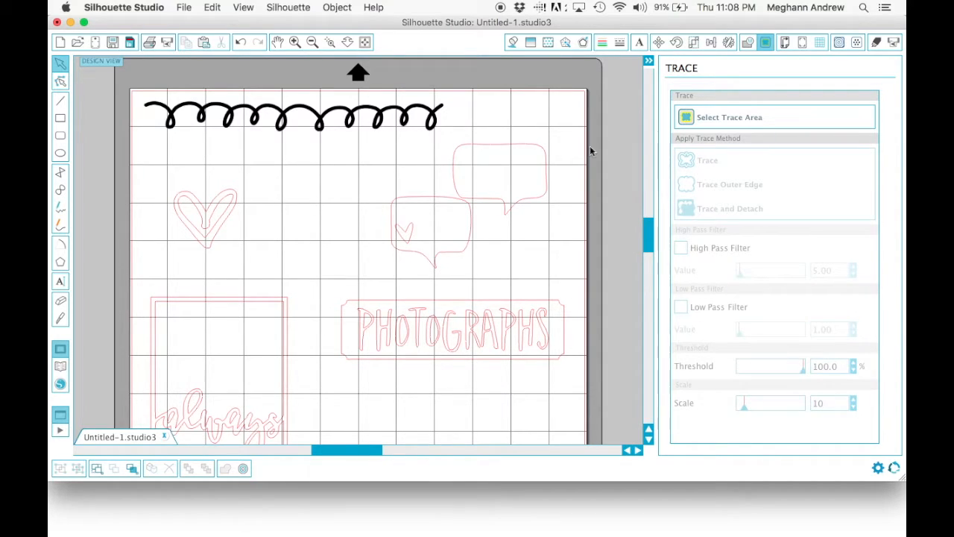
Step: Trace the looped scribble border in an area of about 8.19 by 0.97 in, High Pass Filter off, threshold 100%, and delete the original image
{"action": "left_click", "coordinate": [704, 117]}
{"action": "mouse_move", "coordinate": [450, 99]}
{"action": "left_mouse_down"}
{"action": "mouse_move", "coordinate": [381, 131]}
{"action": "mouse_move", "coordinate": [139, 136]}
{"action": "left_mouse_up"}
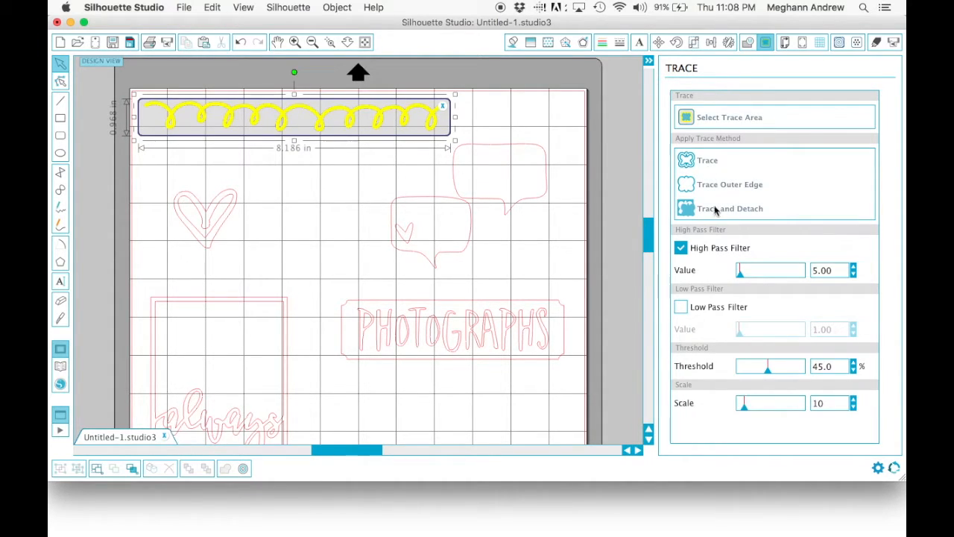
{"action": "left_click", "coordinate": [681, 247]}
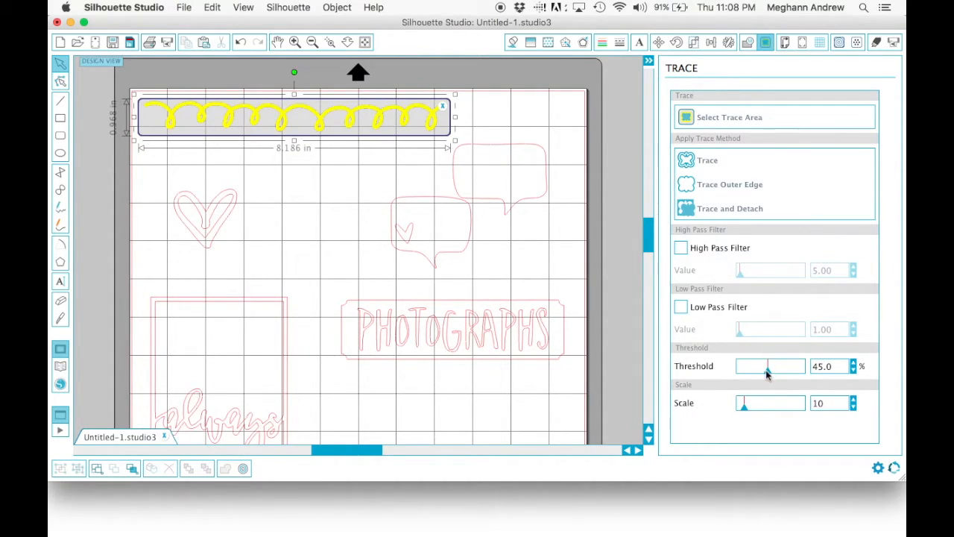
{"action": "left_click_drag", "start_coordinate": [769, 375], "coordinate": [802, 370]}
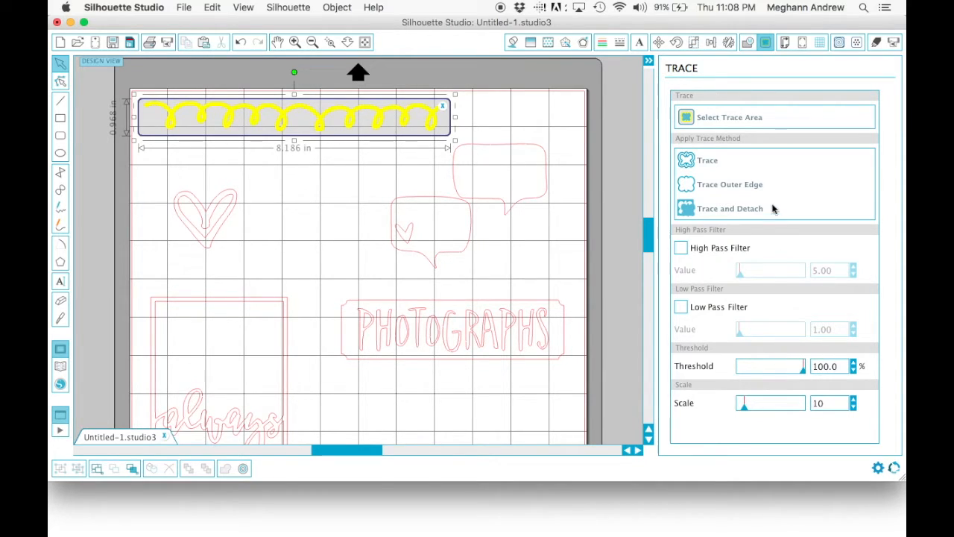
{"action": "left_click", "coordinate": [702, 160]}
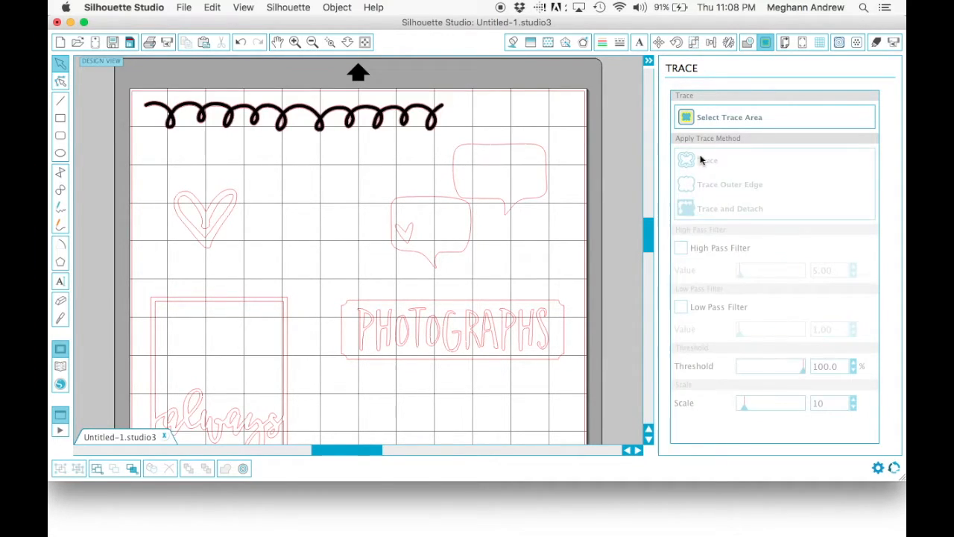
{"action": "left_click", "coordinate": [369, 112]}
{"action": "key", "text": "Delete"}
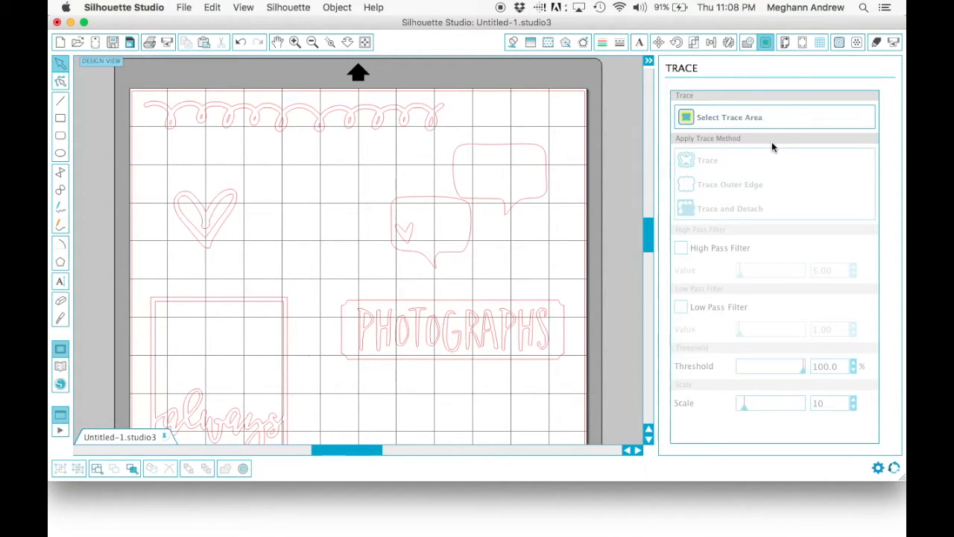
Step: Enlarge the traced heart proportionally to about 2.85 in wide by 2.68 in tall
{"action": "left_click", "coordinate": [313, 42]}
{"action": "scroll", "coordinate": [362, 210], "scroll_direction": "down", "scroll_amount": 3}
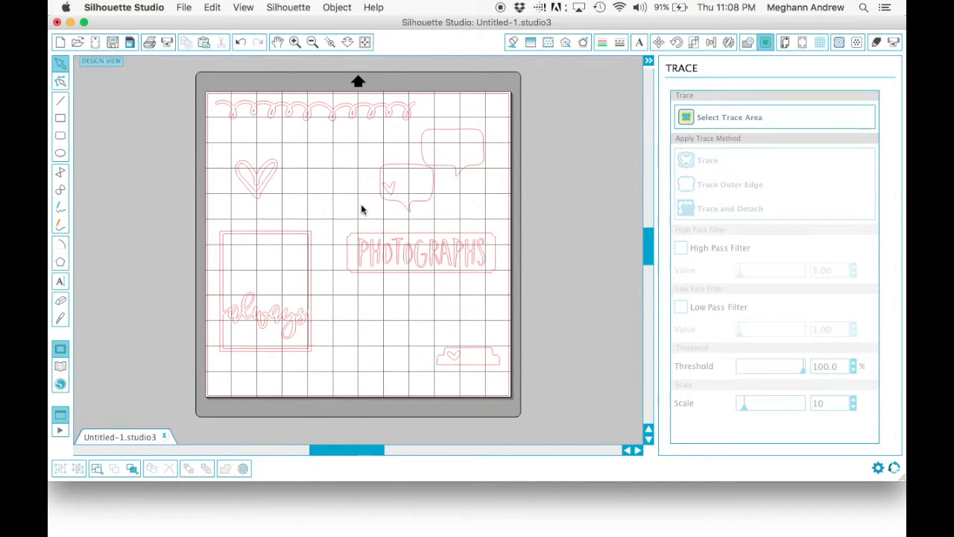
{"action": "left_click", "coordinate": [262, 193]}
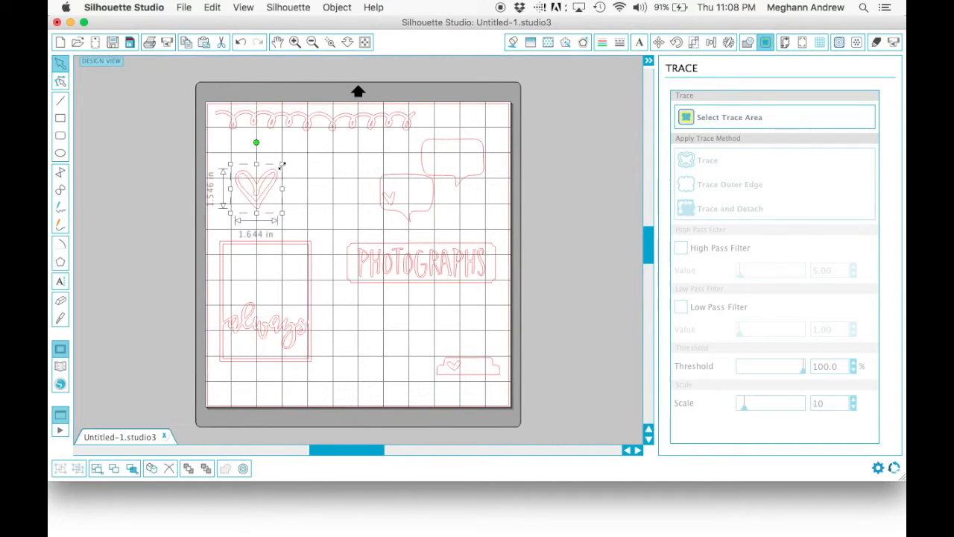
{"action": "left_click_drag", "start_coordinate": [284, 161], "coordinate": [316, 141]}
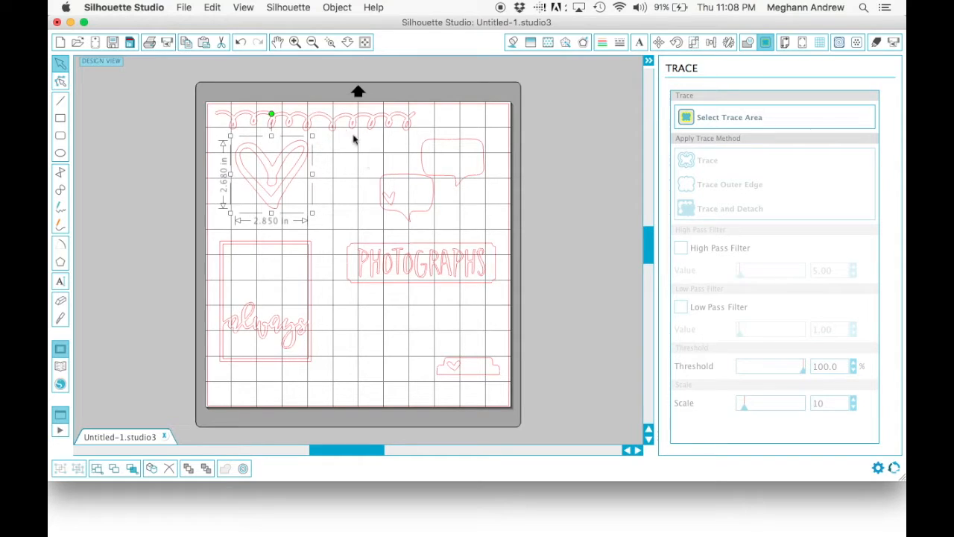
{"action": "left_click", "coordinate": [346, 159]}
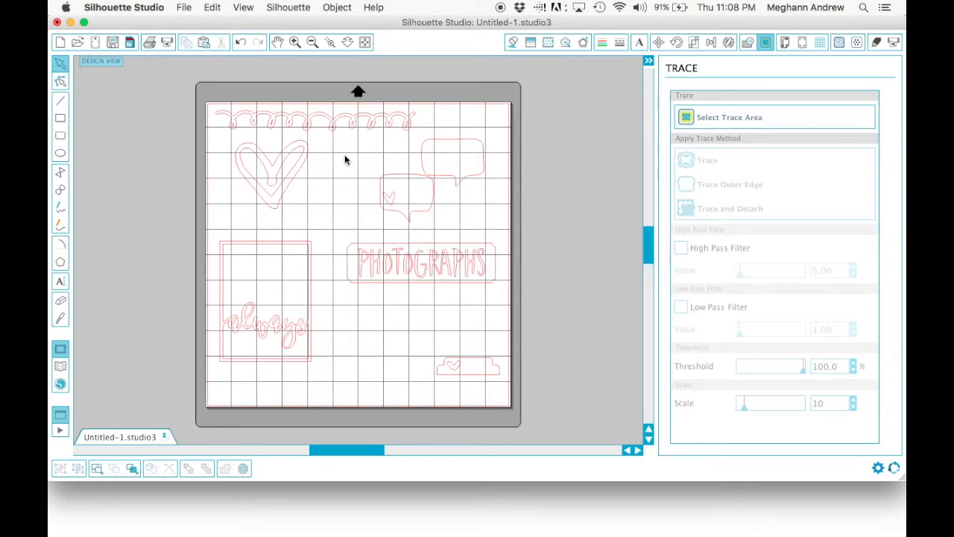
Step: Enlarge the traced always frame proportionally so it extends close to the page's lower edge
{"action": "left_click", "coordinate": [305, 300]}
{"action": "left_click_drag", "start_coordinate": [315, 367], "coordinate": [345, 391]}
{"action": "left_click", "coordinate": [355, 394]}
Step: Enlarge the traced heart tab to about 3.76 by 1.03 in and place it below the PHOTOGRAPHS label
{"action": "left_click_drag", "start_coordinate": [461, 374], "coordinate": [358, 326]}
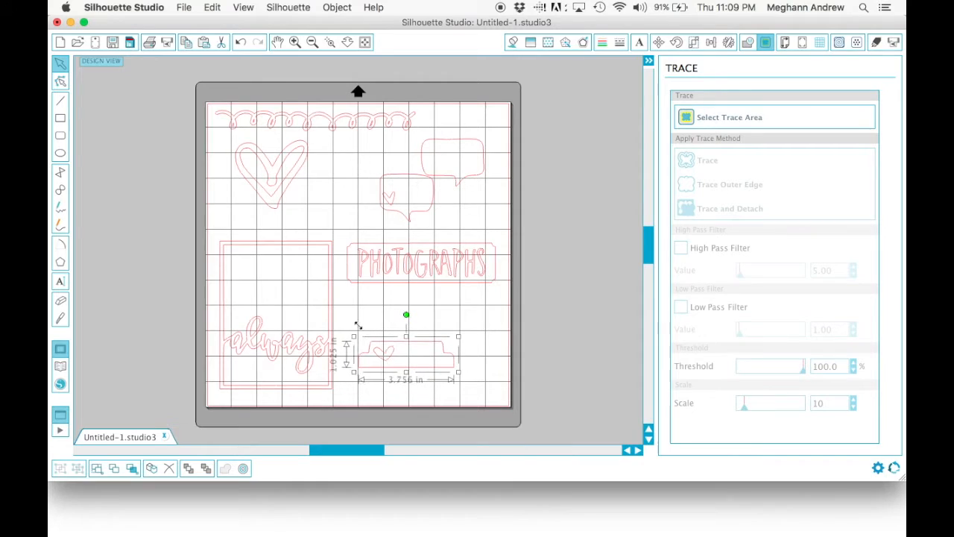
{"action": "left_click_drag", "start_coordinate": [386, 355], "coordinate": [403, 324]}
{"action": "left_click", "coordinate": [421, 375]}
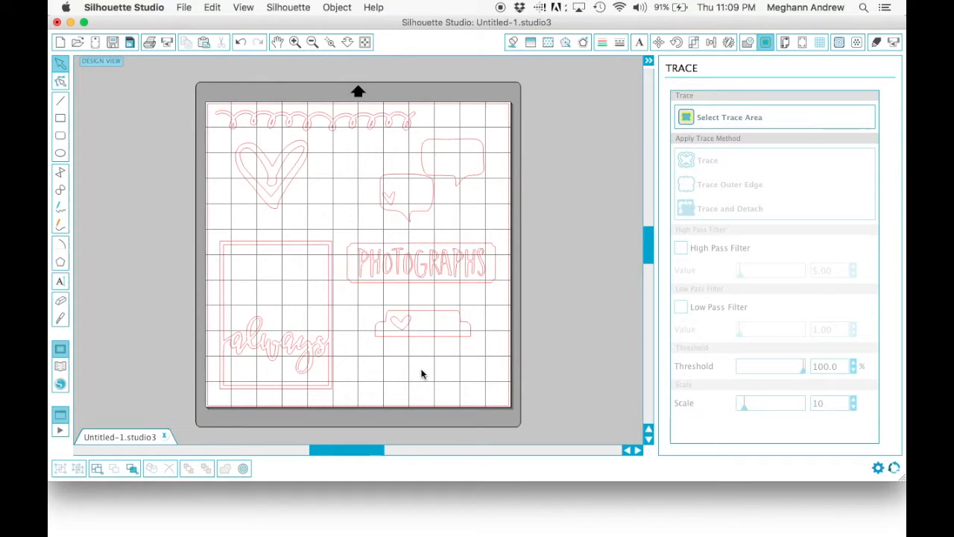
Step: Save the design to the library with the filename "Elle's Studio February 2016 Cuts"
{"action": "left_click", "coordinate": [184, 7]}
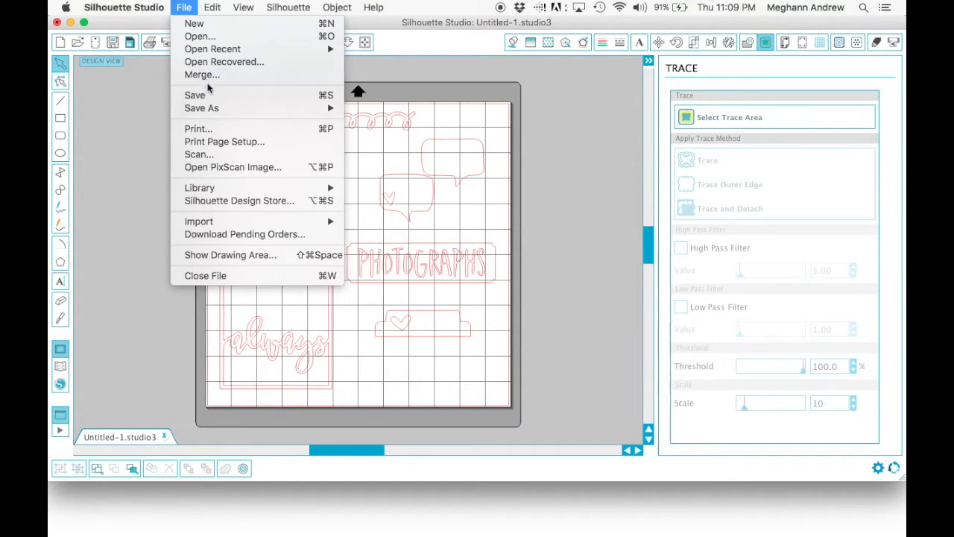
{"action": "mouse_move", "coordinate": [213, 107]}
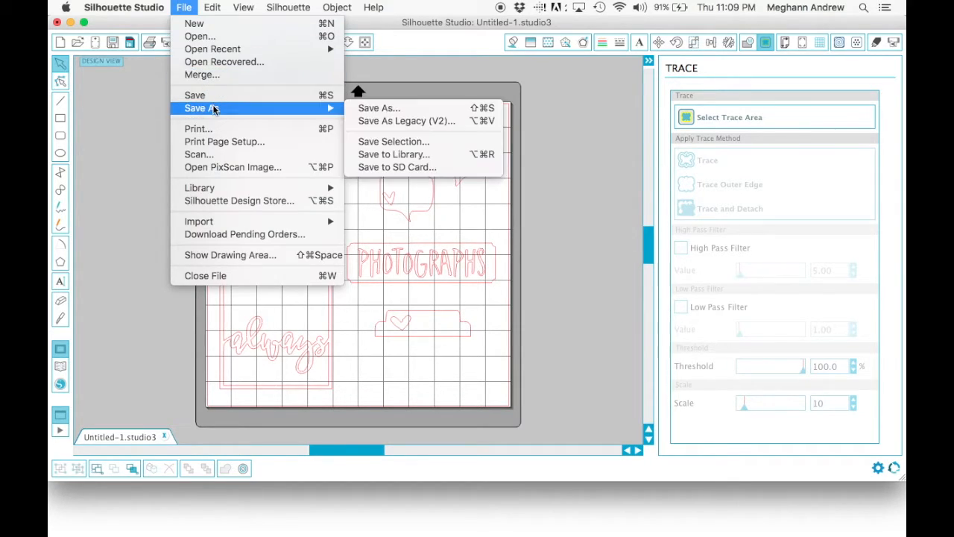
{"action": "left_click", "coordinate": [382, 154]}
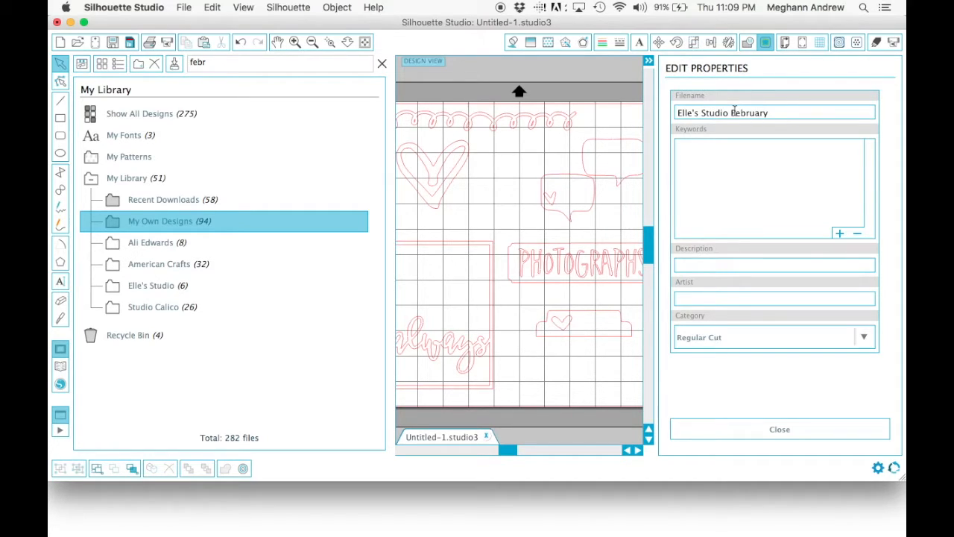
{"action": "type", "text": "16"}
Step: Add the keywords Heart, Scribble, Word bubble and Photographs to the saved design's properties
{"action": "left_click", "coordinate": [839, 234]}
{"action": "type", "text": "Heart"}
{"action": "left_click", "coordinate": [839, 234]}
{"action": "type", "text": "Scribble"}
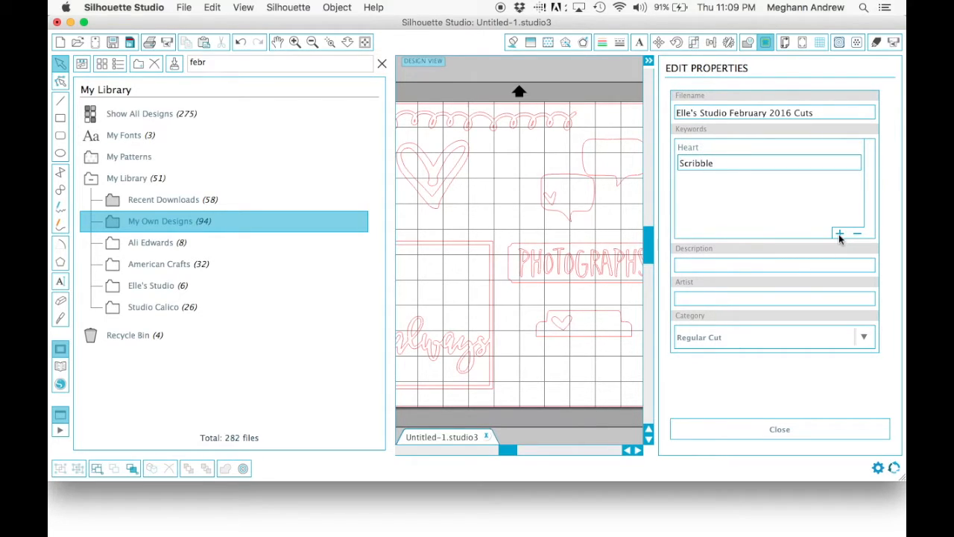
{"action": "left_click", "coordinate": [839, 235]}
{"action": "type", "text": "Word"}
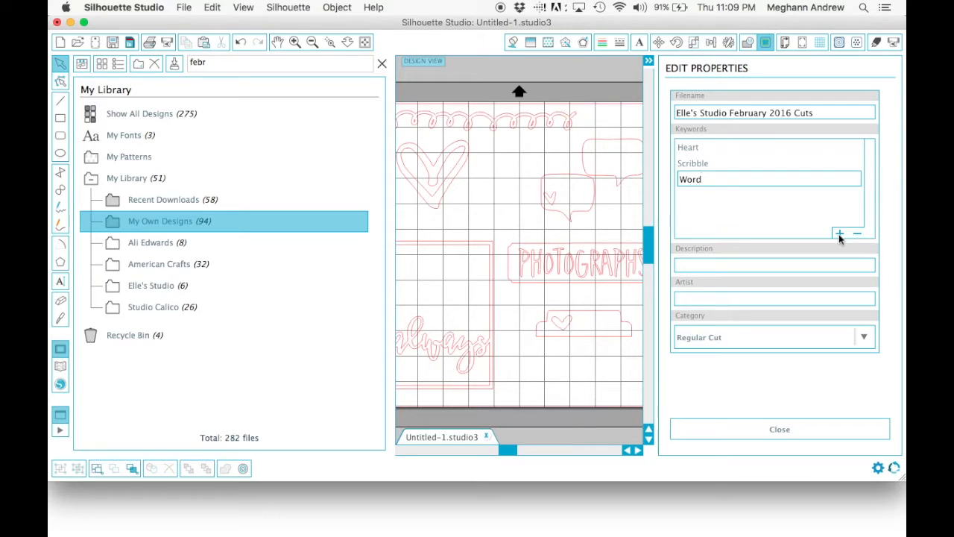
{"action": "type", "text": " bubble"}
{"action": "left_click", "coordinate": [839, 234]}
{"action": "type", "text": "Photographs"}
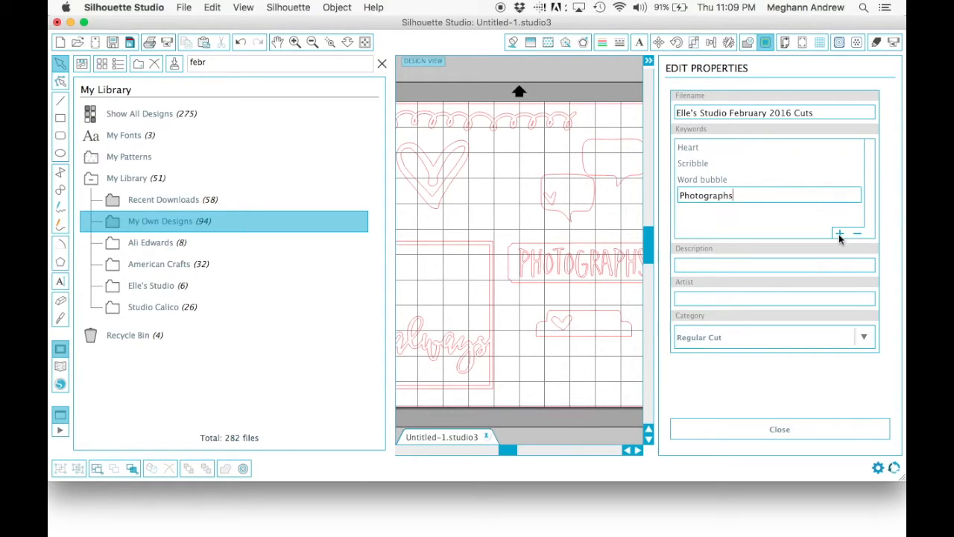
Step: Add the keywords Tab and Always frame to the saved design's properties and set the artist to Elle's Studio
{"action": "left_click", "coordinate": [839, 233]}
{"action": "type", "text": "Ta"}
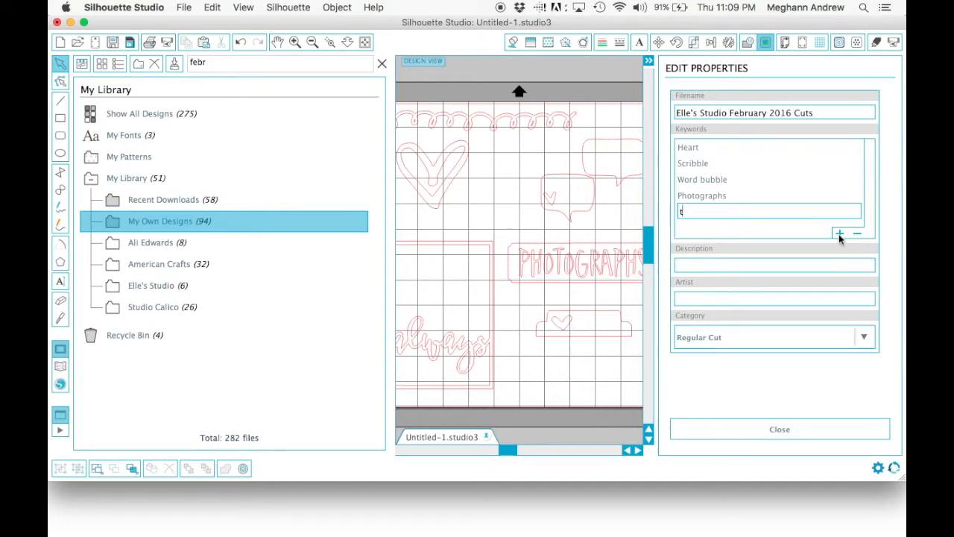
{"action": "type", "text": "b"}
{"action": "left_click", "coordinate": [839, 234]}
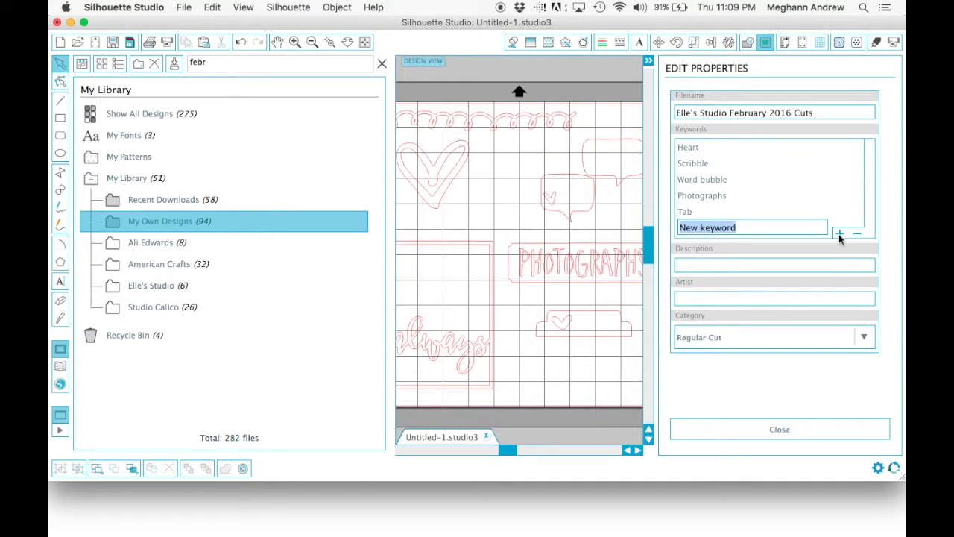
{"action": "type", "text": "Always frame"}
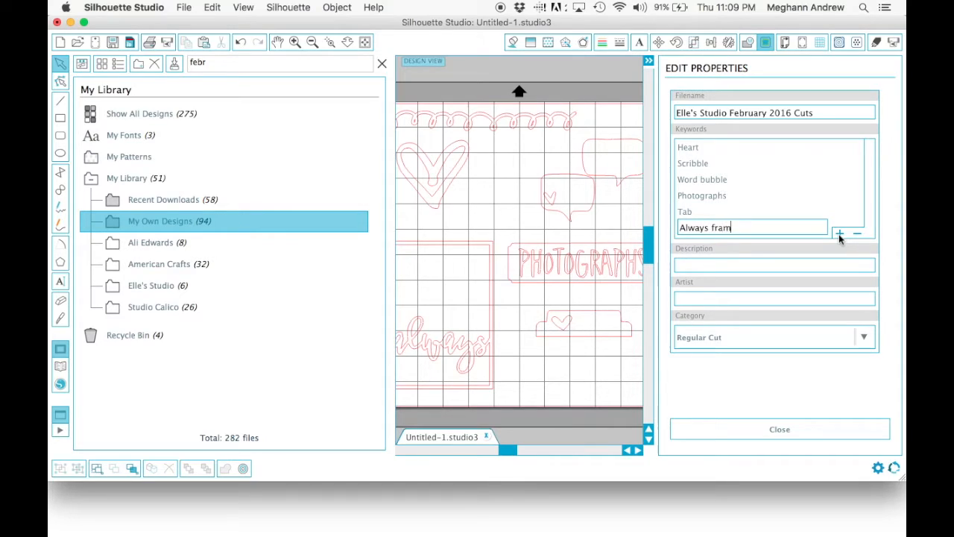
{"action": "left_click", "coordinate": [812, 273]}
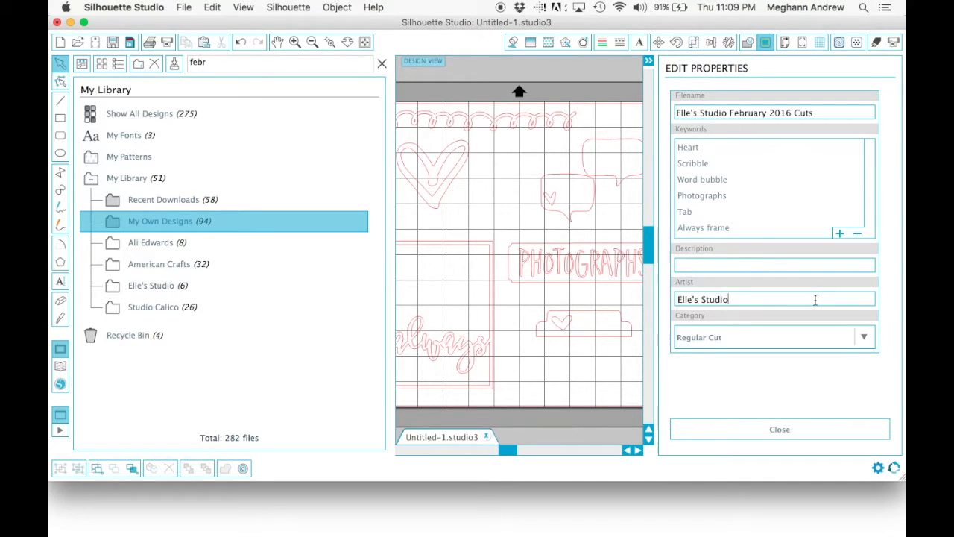
{"action": "left_click", "coordinate": [818, 425]}
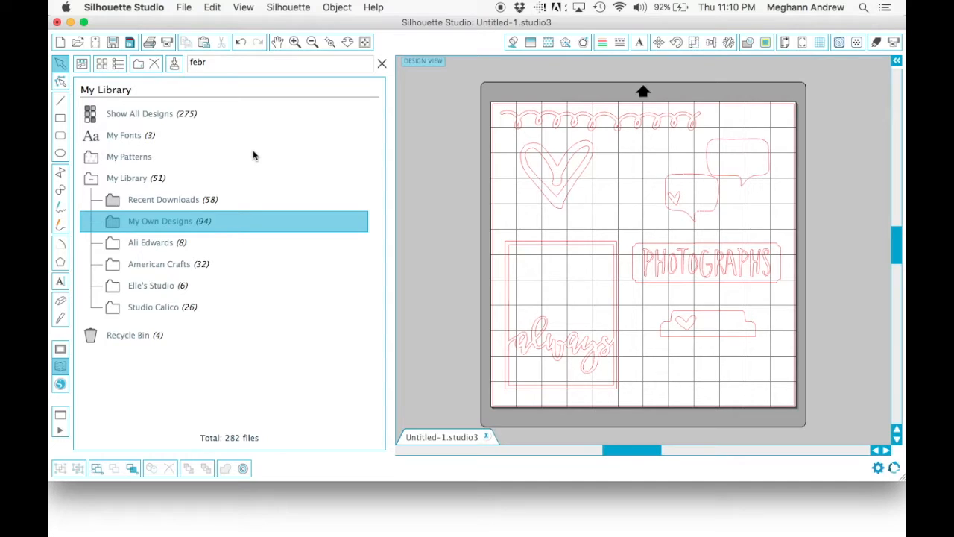
Step: Return to the full drawing area and close the current untitled document
{"action": "left_click", "coordinate": [62, 349]}
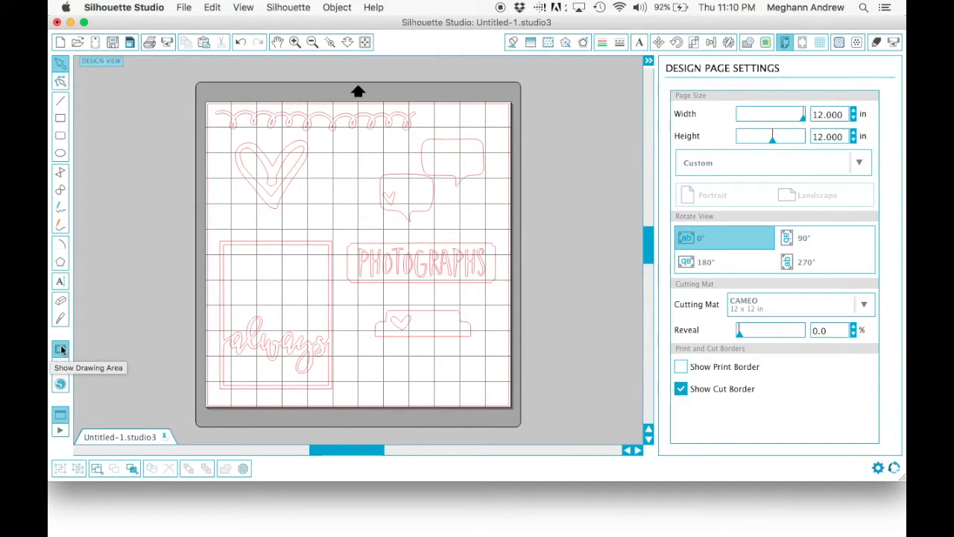
{"action": "left_click", "coordinate": [185, 8]}
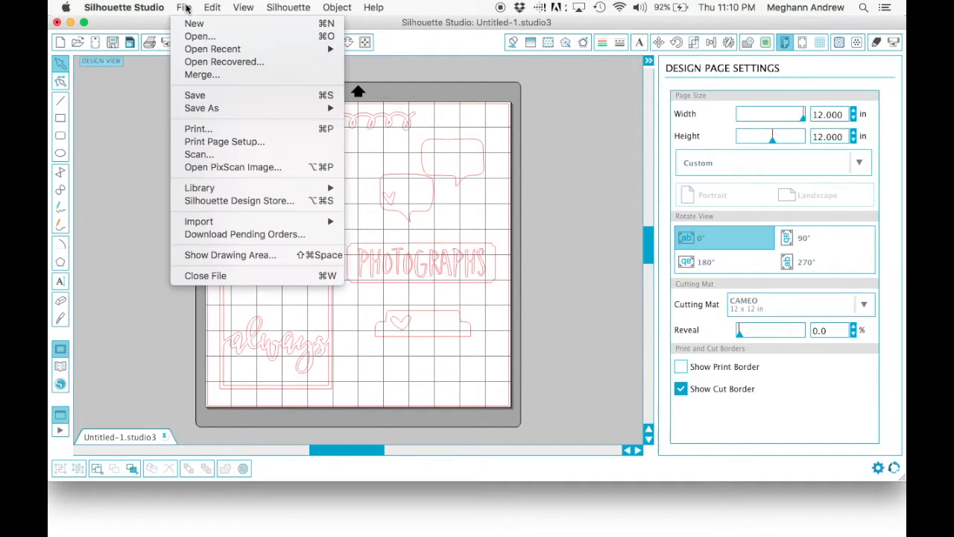
{"action": "left_click", "coordinate": [241, 276]}
{"action": "left_click", "coordinate": [440, 104]}
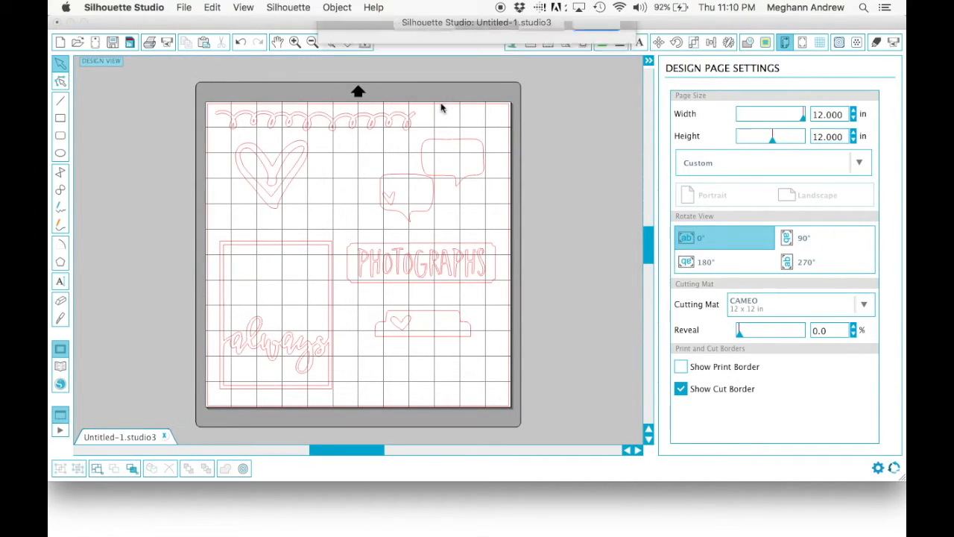
Step: Show the library and search its designs for "Elle"
{"action": "left_click", "coordinate": [185, 8]}
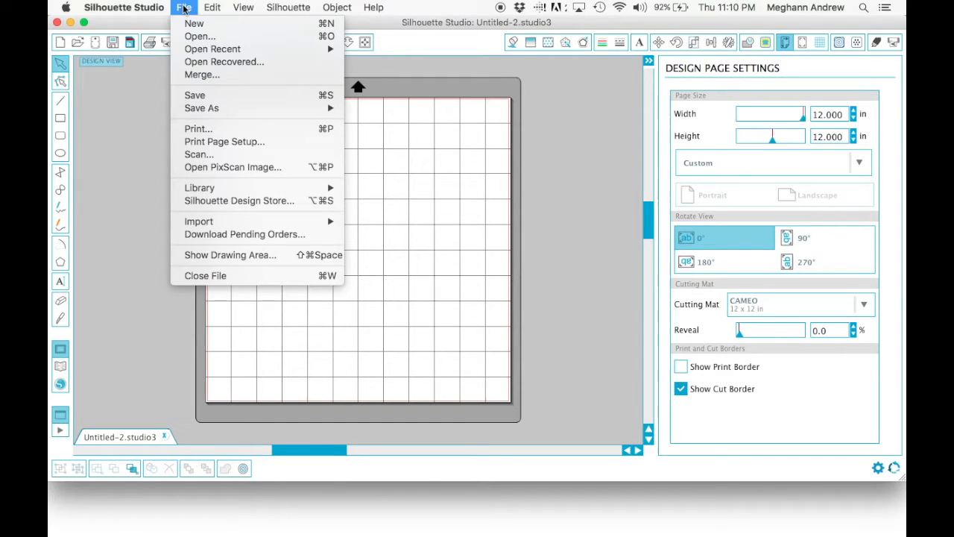
{"action": "left_click", "coordinate": [144, 188]}
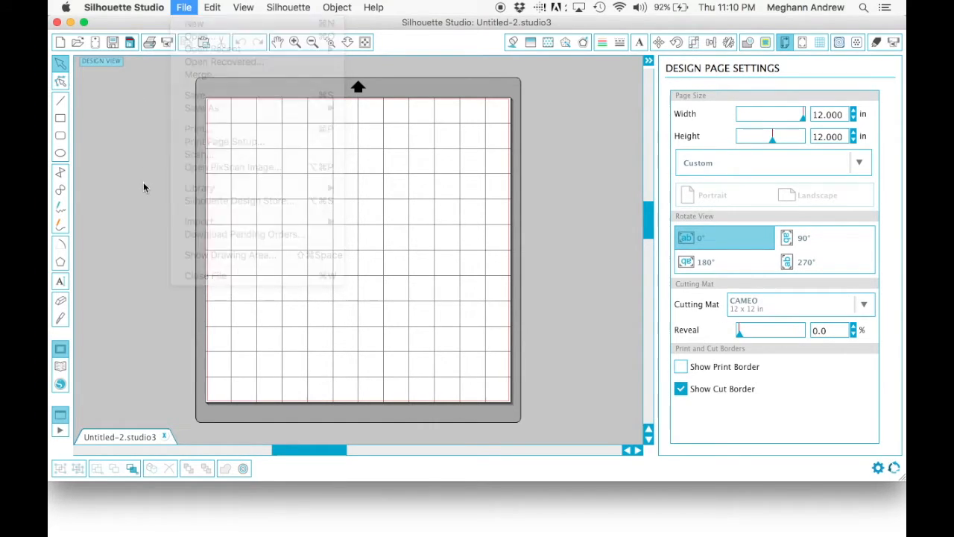
{"action": "left_click", "coordinate": [60, 367]}
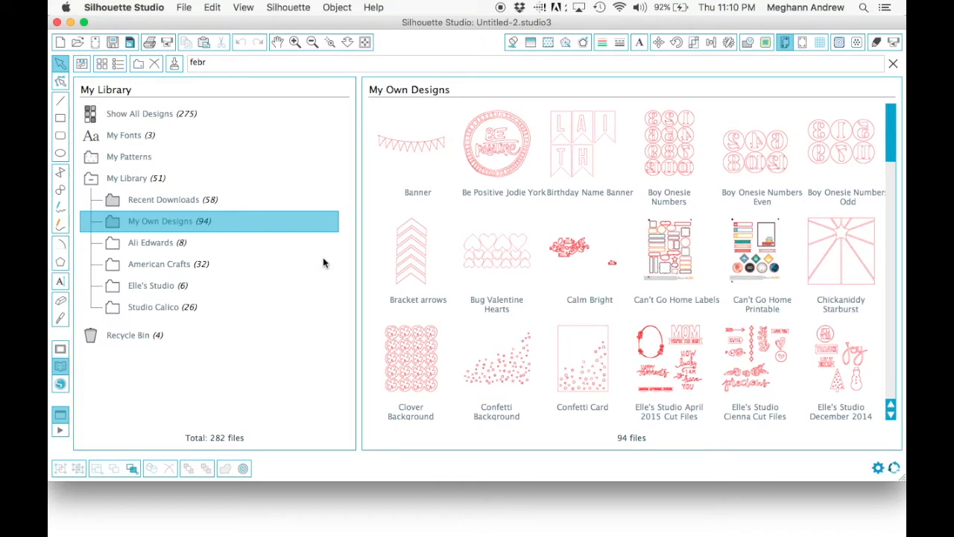
{"action": "key", "text": "BackSpace"}
{"action": "key", "text": "BackSpace"}
{"action": "key", "text": "BackSpace"}
{"action": "key", "text": "BackSpace"}
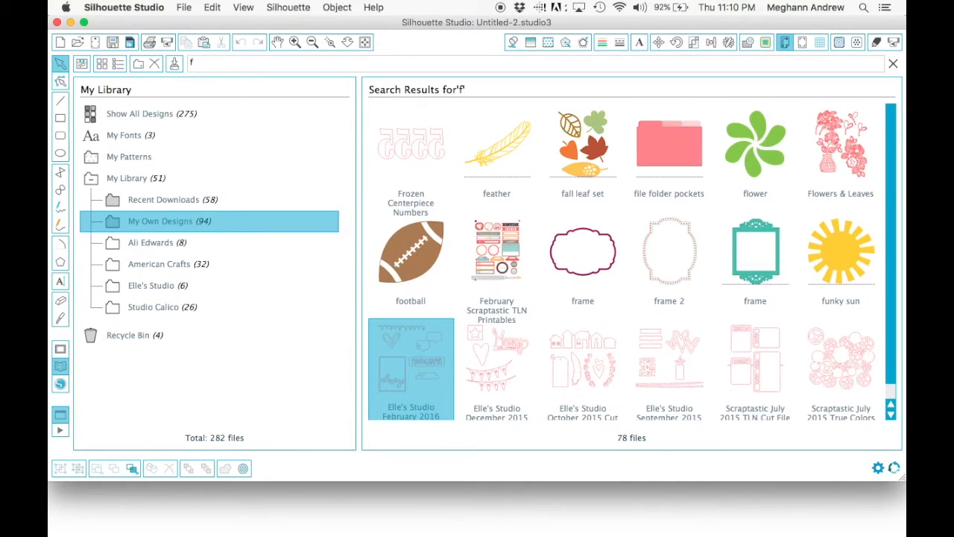
{"action": "type", "text": "Elle"}
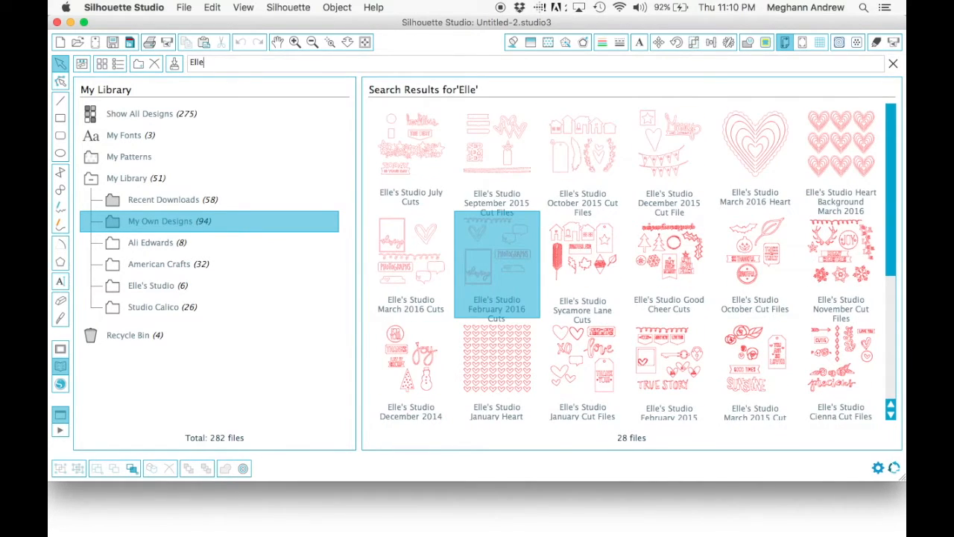
Step: Search the library for "February" and open the Elle's Studio February 2016 Cuts design
{"action": "key", "text": "BackSpace"}
{"action": "key", "text": "BackSpace"}
{"action": "key", "text": "BackSpace"}
{"action": "key", "text": "BackSpace"}
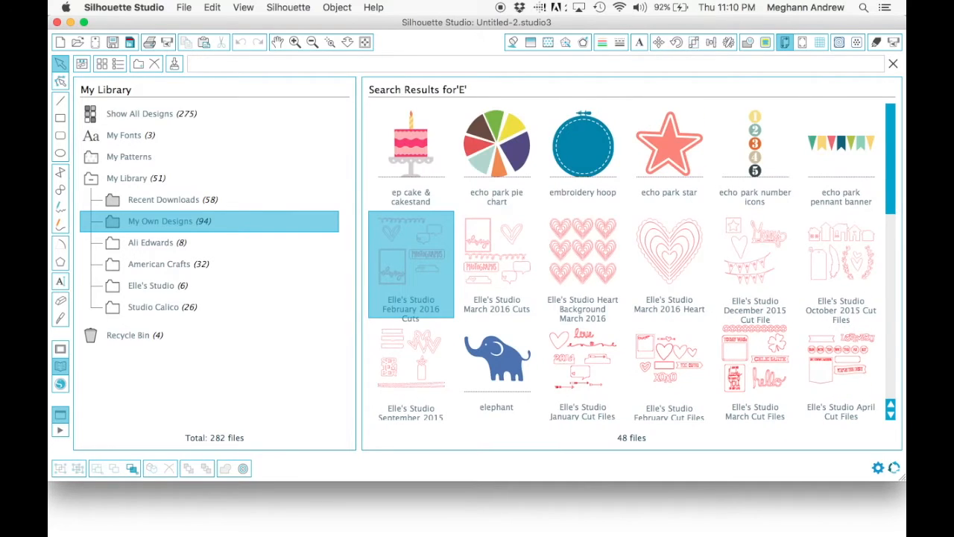
{"action": "type", "text": "February"}
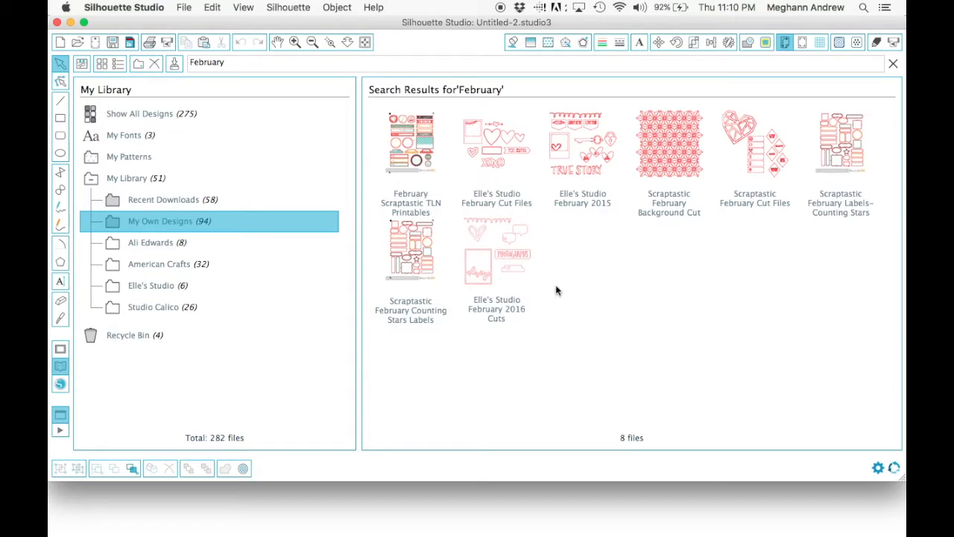
{"action": "double_click", "coordinate": [509, 260]}
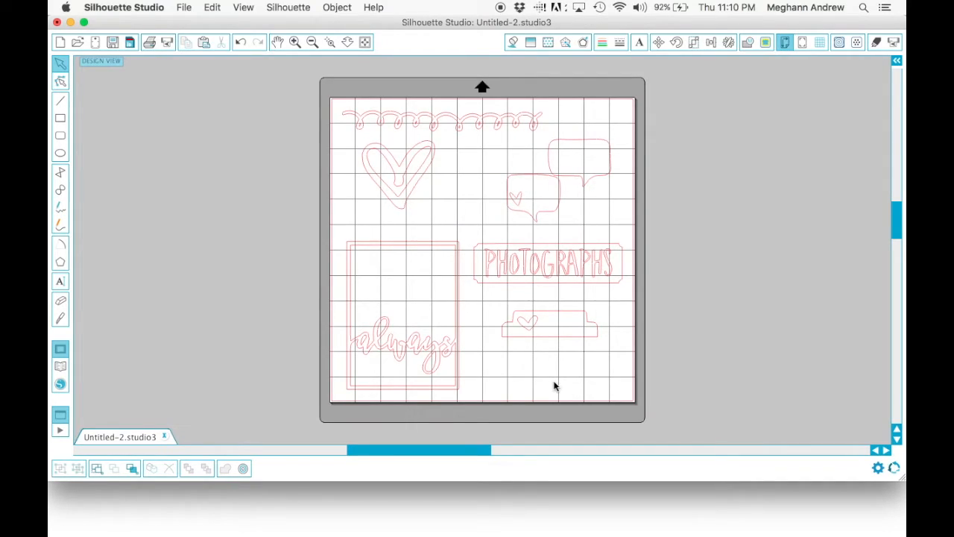
Step: Ungroup the opened February design so that each shape can be selected on its own
{"action": "left_click", "coordinate": [568, 338]}
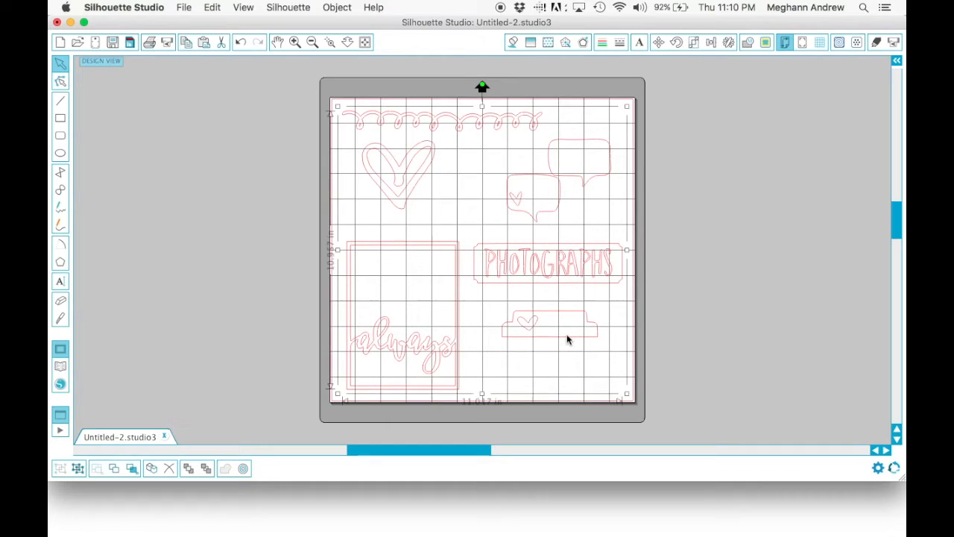
{"action": "left_click", "coordinate": [337, 7]}
{"action": "left_click", "coordinate": [396, 205]}
{"action": "left_click", "coordinate": [462, 197]}
{"action": "left_click", "coordinate": [477, 119]}
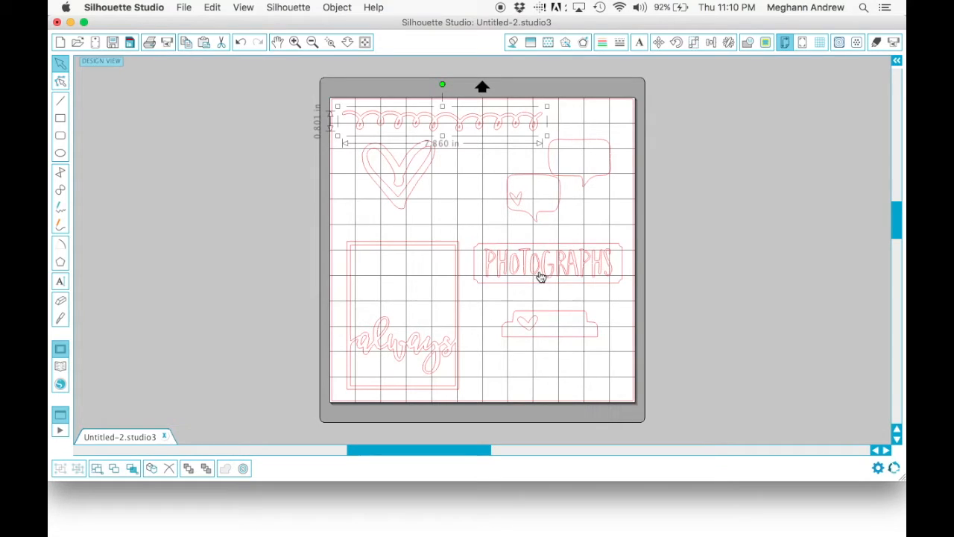
{"action": "left_click", "coordinate": [565, 381]}
Step: Delete the PHOTOGRAPHS label, heart tab, word bubbles, large heart and scribble border, keeping only the always frame
{"action": "left_click", "coordinate": [522, 263]}
{"action": "key", "text": "Delete"}
{"action": "left_click", "coordinate": [555, 316]}
{"action": "key", "text": "Delete"}
{"action": "left_click", "coordinate": [538, 218]}
{"action": "key", "text": "Delete"}
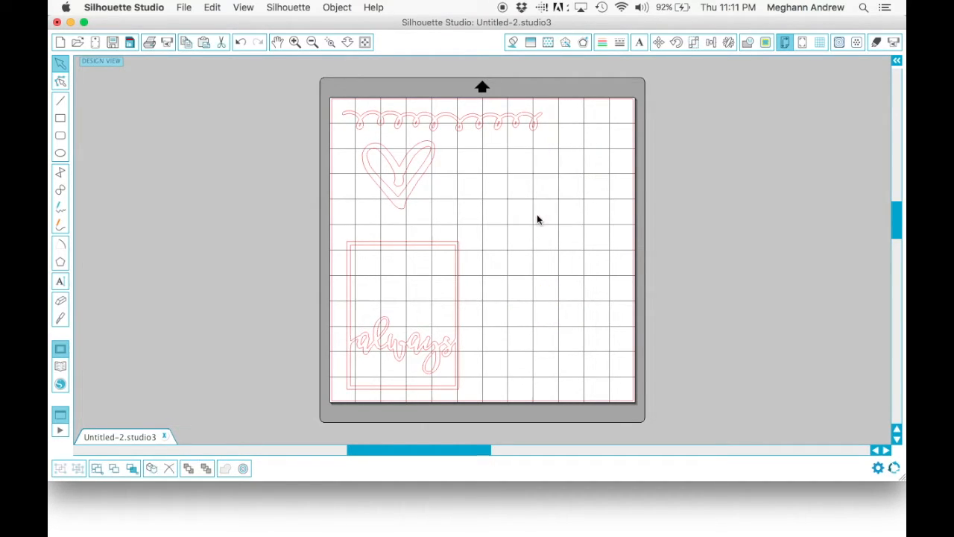
{"action": "left_click", "coordinate": [418, 176]}
{"action": "key", "text": "Delete"}
{"action": "left_click", "coordinate": [434, 123]}
{"action": "key", "text": "Delete"}
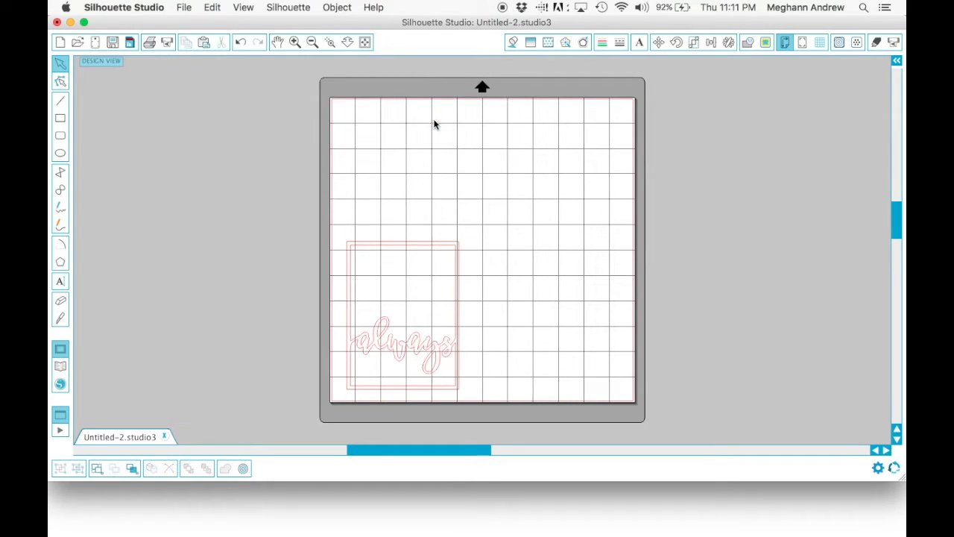
Step: Move the always frame up the page and scale it to 4 in wide with the aspect ratio locked
{"action": "left_click", "coordinate": [446, 249]}
{"action": "left_click_drag", "start_coordinate": [448, 248], "coordinate": [472, 155]}
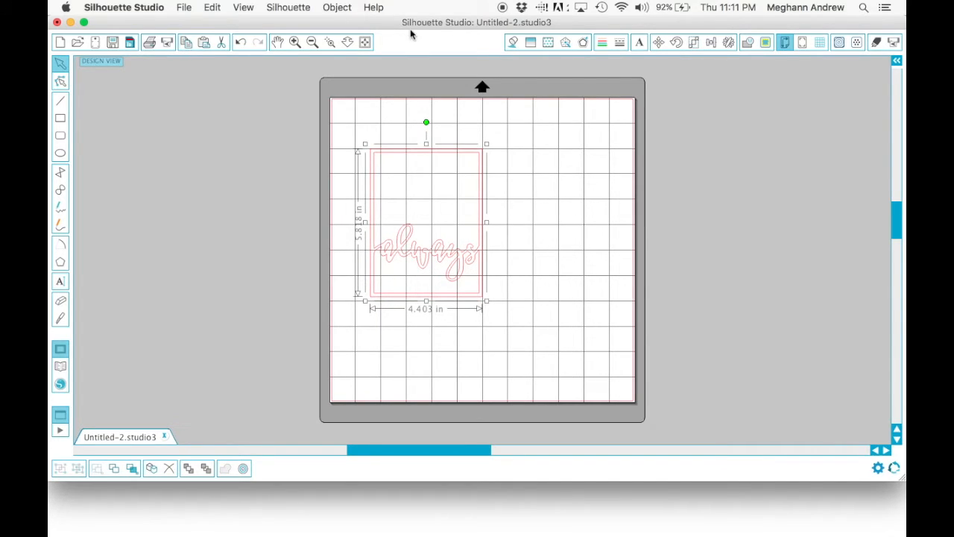
{"action": "left_click", "coordinate": [353, 8]}
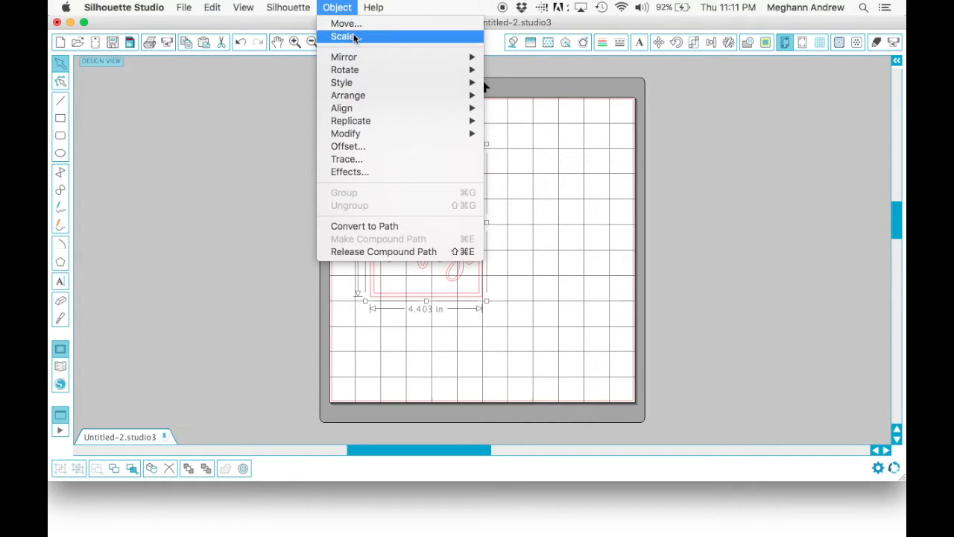
{"action": "left_click", "coordinate": [355, 39]}
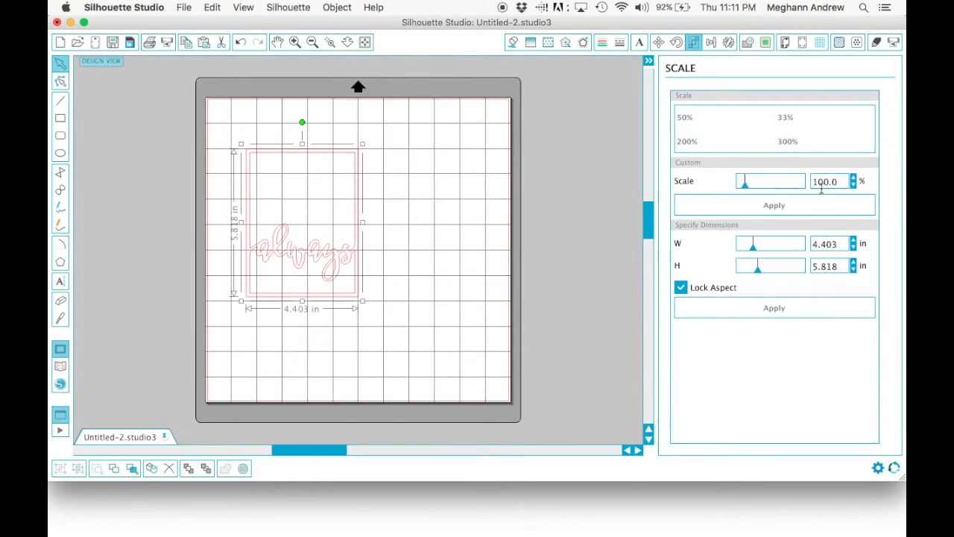
{"action": "left_click_drag", "start_coordinate": [839, 243], "coordinate": [798, 246]}
{"action": "type", "text": "4."}
{"action": "left_click", "coordinate": [762, 310]}
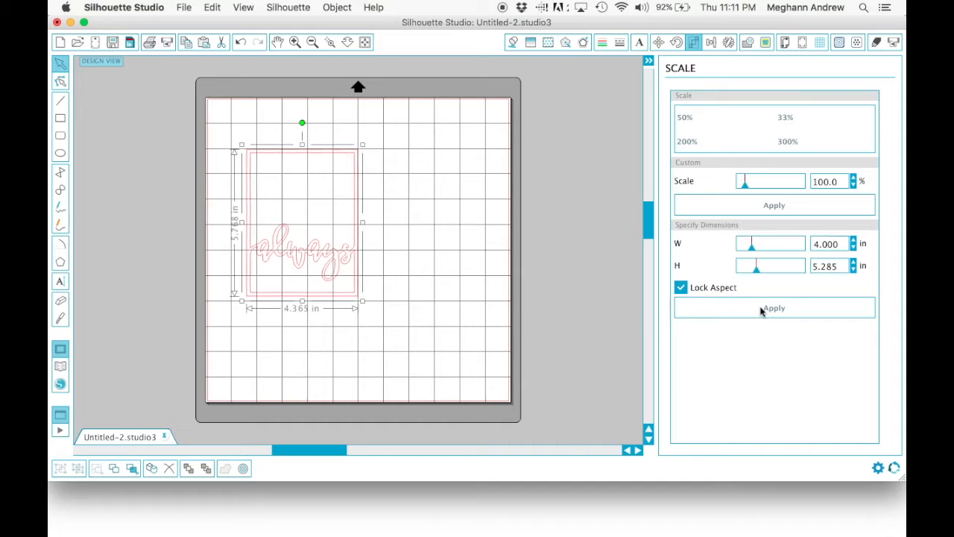
Step: Scale the always frame proportionally to a width of 3 in
{"action": "double_click", "coordinate": [840, 249]}
{"action": "type", "text": "3.0"}
{"action": "left_click", "coordinate": [797, 308]}
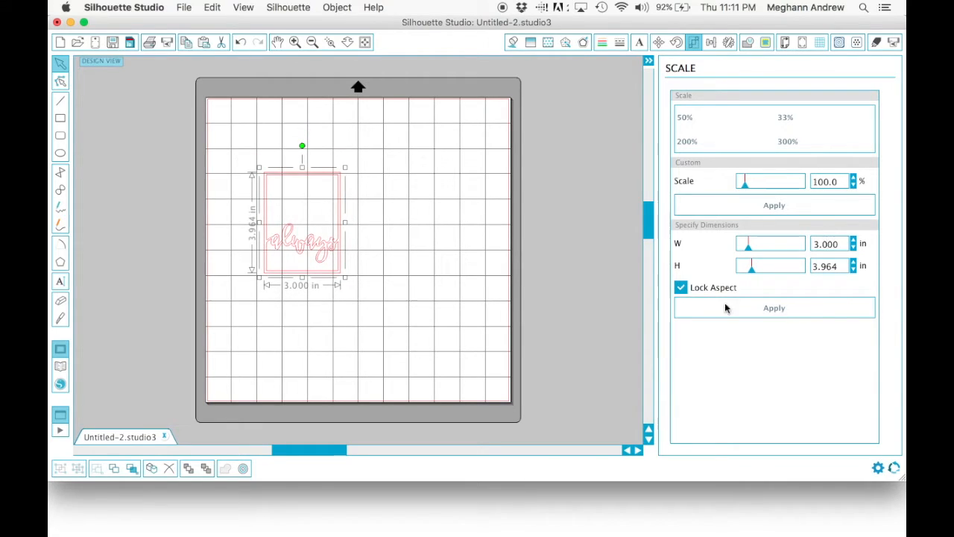
{"action": "left_click", "coordinate": [489, 255]}
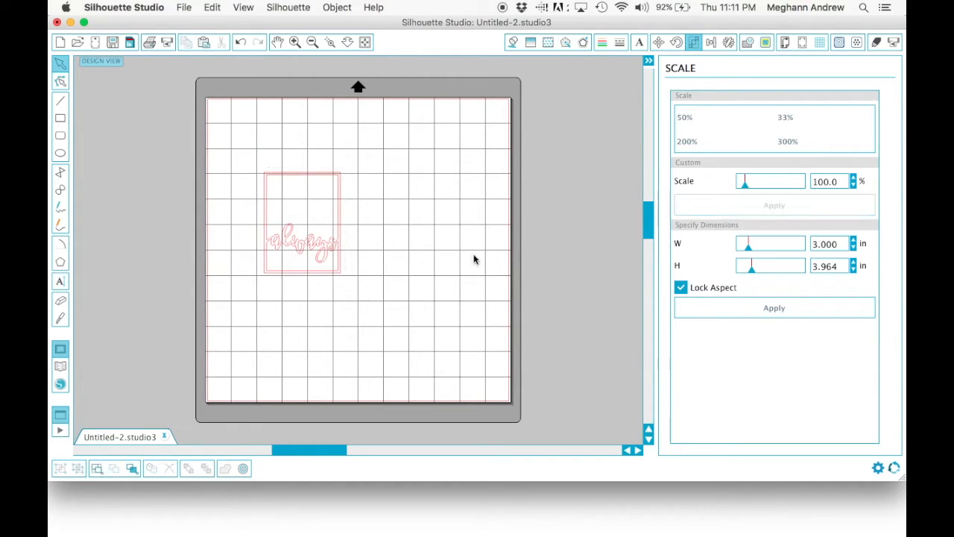
Step: Move the always frame close to the page's upper-left corner, just inside the cut border
{"action": "left_click_drag", "start_coordinate": [335, 253], "coordinate": [307, 177]}
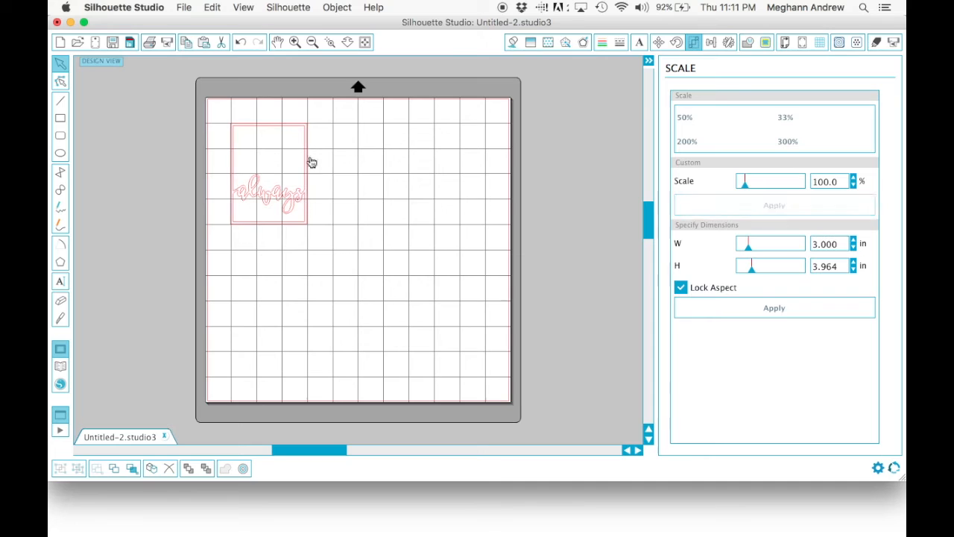
{"action": "left_click", "coordinate": [295, 43]}
{"action": "left_click", "coordinate": [295, 42]}
{"action": "scroll", "coordinate": [357, 202], "scroll_direction": "up", "scroll_amount": 4}
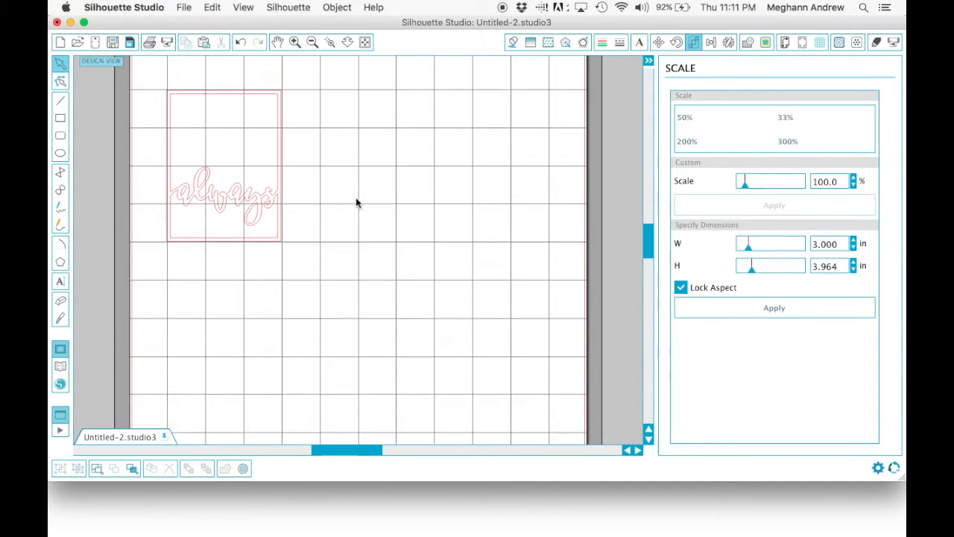
{"action": "scroll", "coordinate": [357, 203], "scroll_direction": "left", "scroll_amount": 1}
{"action": "scroll", "coordinate": [356, 202], "scroll_direction": "left", "scroll_amount": 1}
{"action": "scroll", "coordinate": [355, 202], "scroll_direction": "up", "scroll_amount": 2}
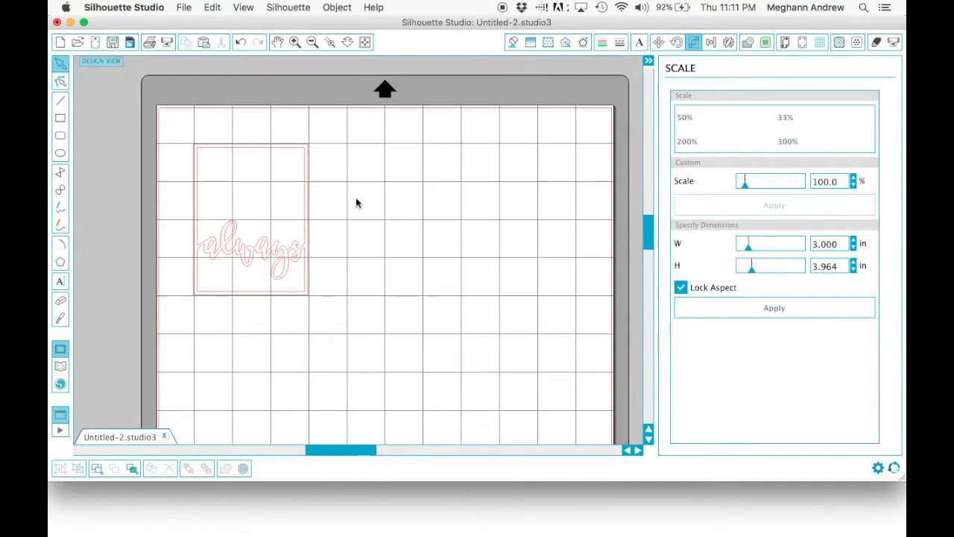
{"action": "left_click_drag", "start_coordinate": [308, 207], "coordinate": [309, 194]}
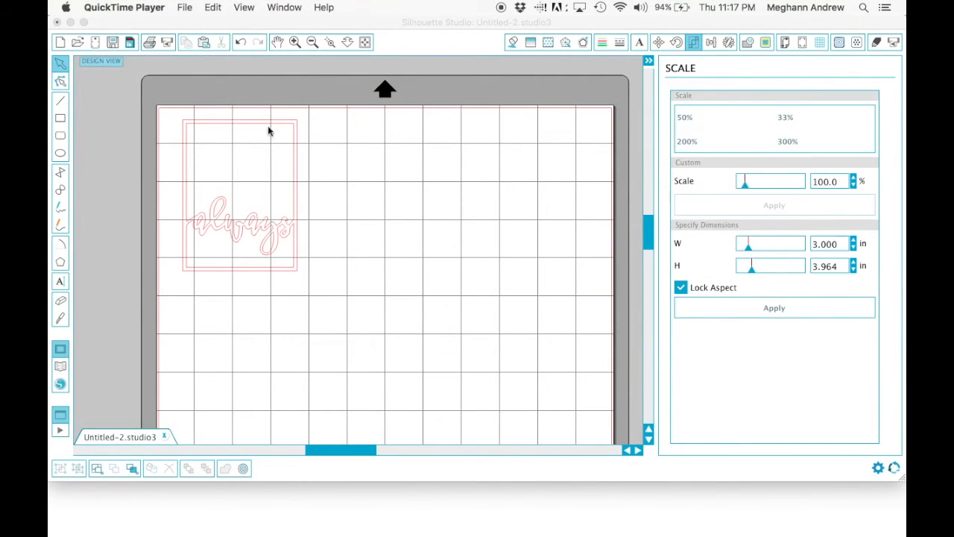
Step: Send the always frame to the CAMEO for cutting with the Textured Cardstock material settings
{"action": "left_click", "coordinate": [415, 296]}
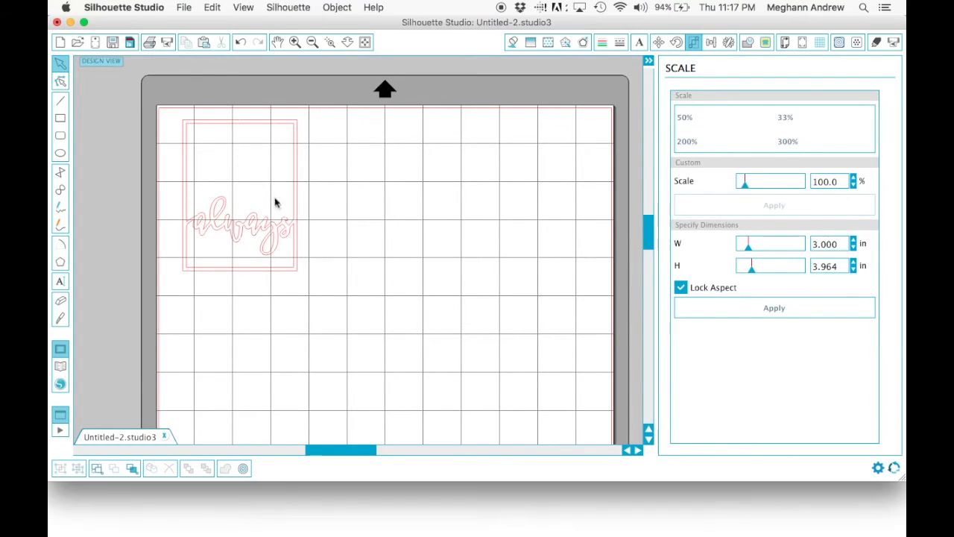
{"action": "left_click", "coordinate": [169, 43]}
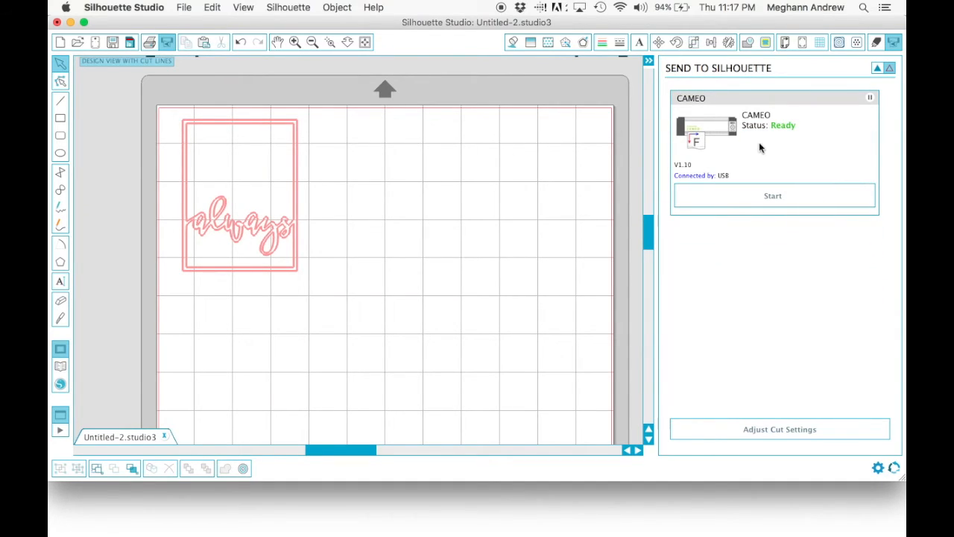
{"action": "left_click", "coordinate": [779, 428]}
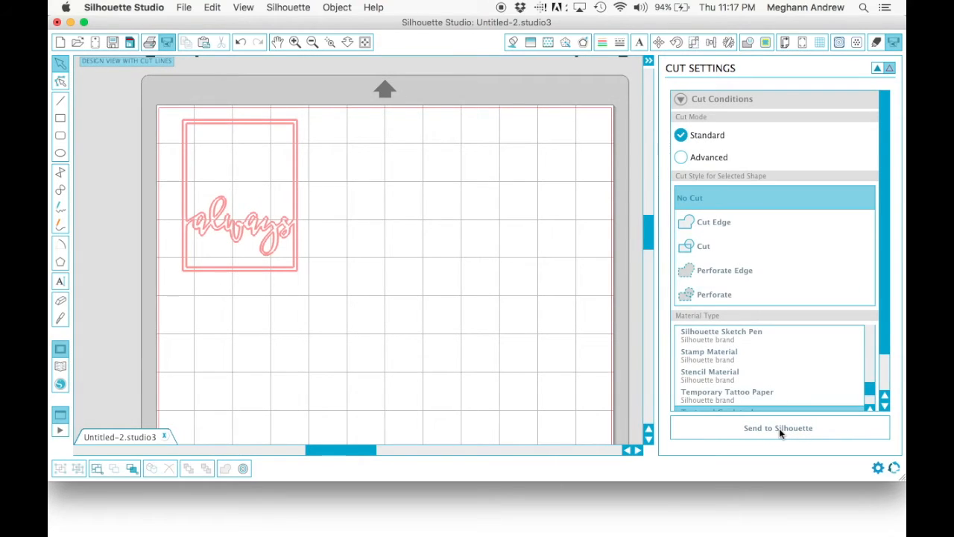
{"action": "left_click_drag", "start_coordinate": [882, 281], "coordinate": [883, 324]}
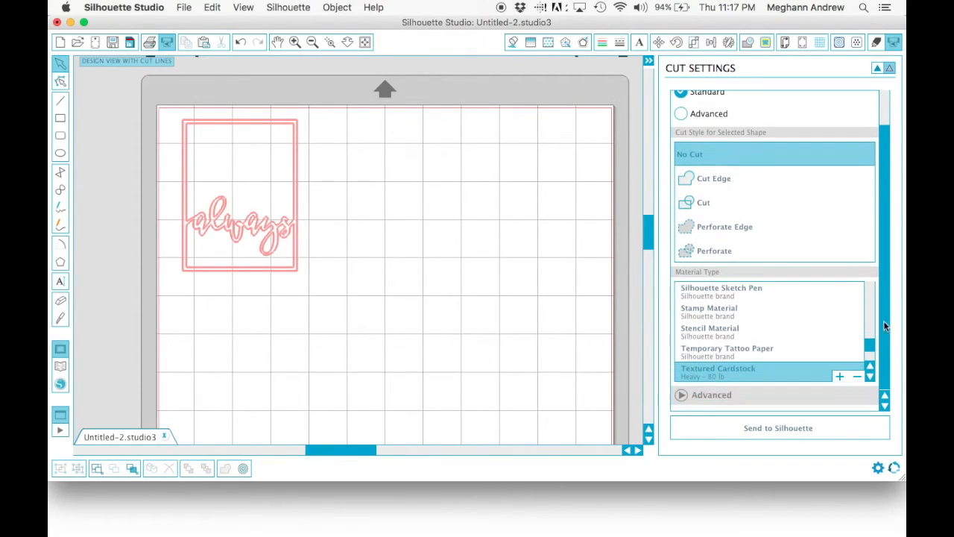
{"action": "left_click", "coordinate": [802, 373]}
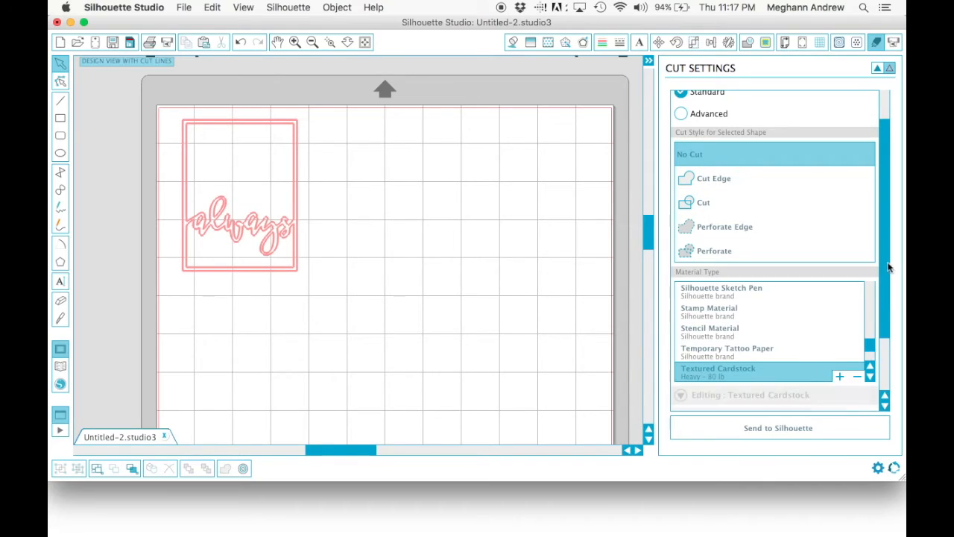
{"action": "left_click_drag", "start_coordinate": [886, 244], "coordinate": [891, 380]}
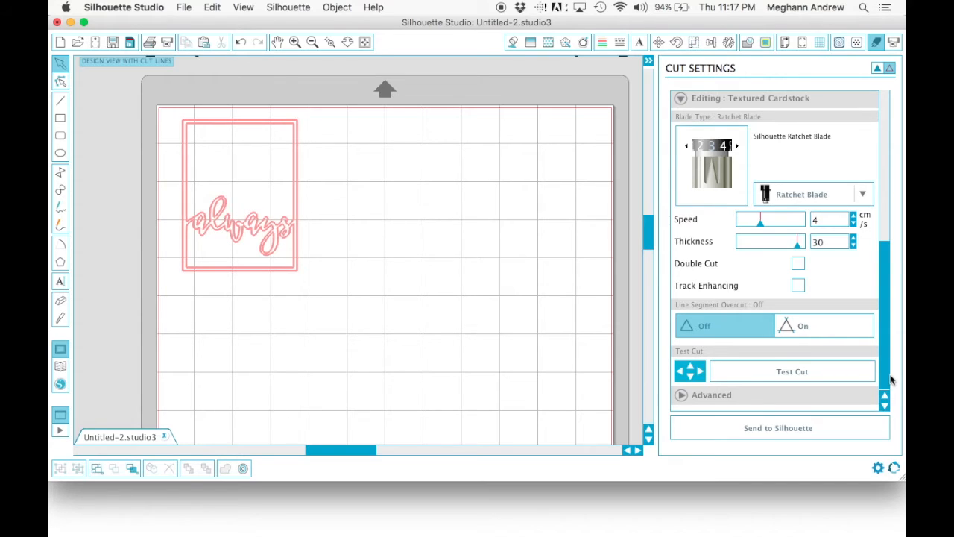
{"action": "left_click", "coordinate": [805, 428]}
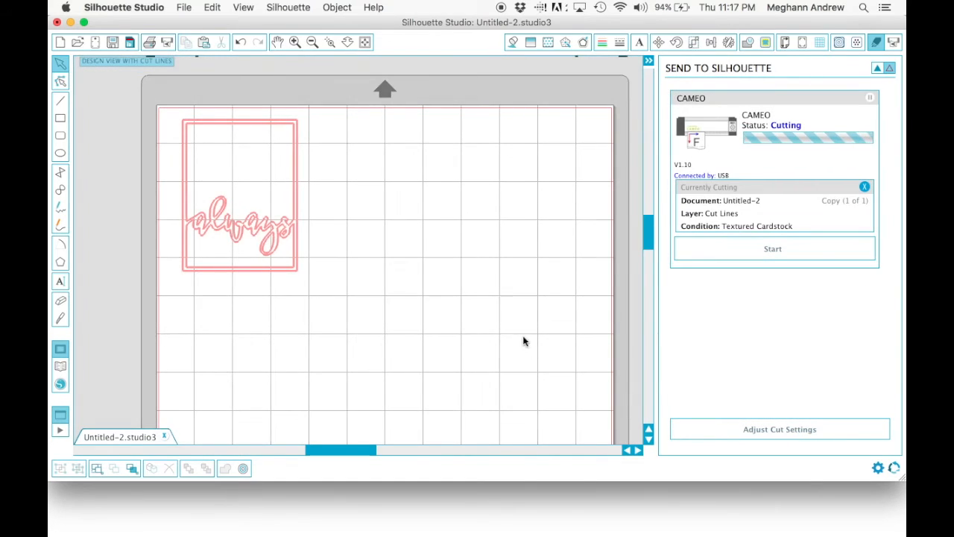